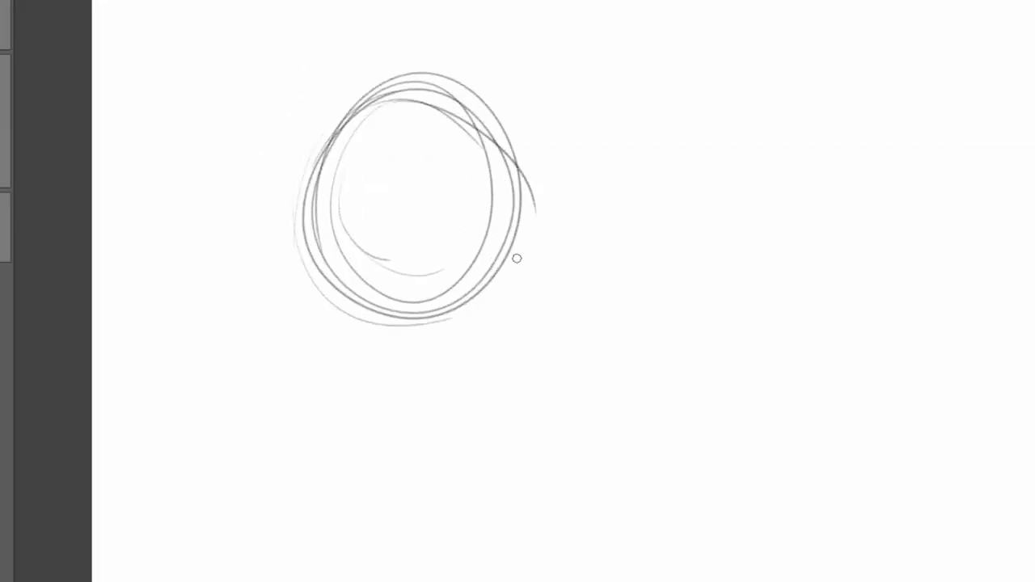
Step: Reinforce the round head outline with darker strokes and mark a short neck beneath it
{"action": "left_click_drag", "start_coordinate": [301, 186], "coordinate": [392, 304]}
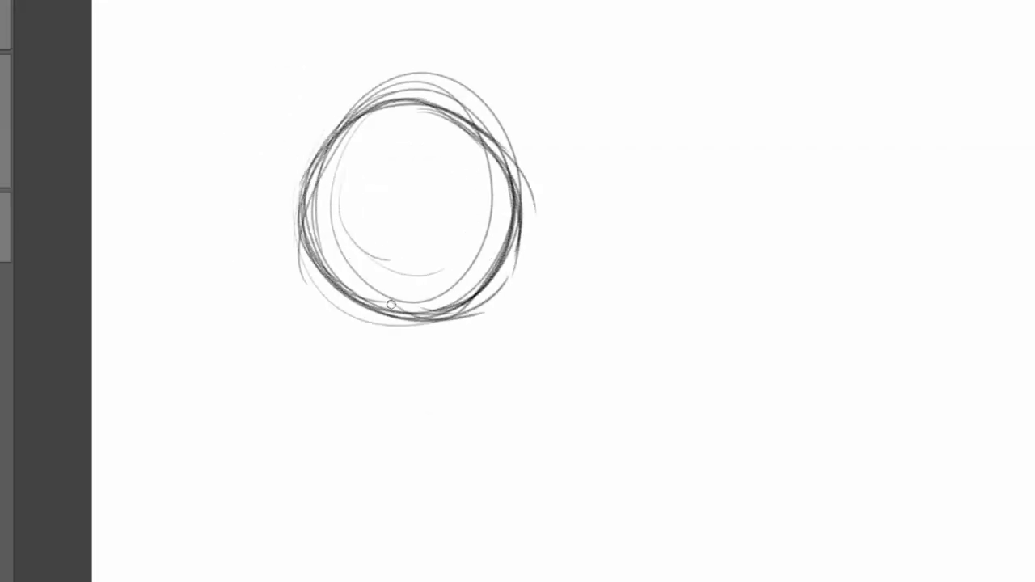
{"action": "scroll", "coordinate": [411, 217], "scroll_direction": "up", "scroll_amount": 2}
{"action": "left_click_drag", "start_coordinate": [437, 347], "coordinate": [461, 253]}
Step: Sketch a pear-shaped body below the neck, reinforcing both sides and the rounded base with repeated strokes
{"action": "left_click_drag", "start_coordinate": [410, 261], "coordinate": [344, 358]}
{"action": "mouse_move", "coordinate": [362, 292]}
{"action": "left_mouse_down"}
{"action": "mouse_move", "coordinate": [383, 543]}
{"action": "mouse_move", "coordinate": [433, 558]}
{"action": "left_mouse_up"}
{"action": "left_click_drag", "start_coordinate": [304, 465], "coordinate": [556, 548]}
{"action": "left_click_drag", "start_coordinate": [471, 259], "coordinate": [593, 421]}
{"action": "left_click_drag", "start_coordinate": [558, 350], "coordinate": [528, 542]}
{"action": "mouse_move", "coordinate": [403, 258]}
{"action": "left_mouse_down"}
{"action": "mouse_move", "coordinate": [307, 534]}
{"action": "mouse_move", "coordinate": [494, 566]}
{"action": "left_mouse_up"}
{"action": "left_click_drag", "start_coordinate": [474, 261], "coordinate": [526, 546]}
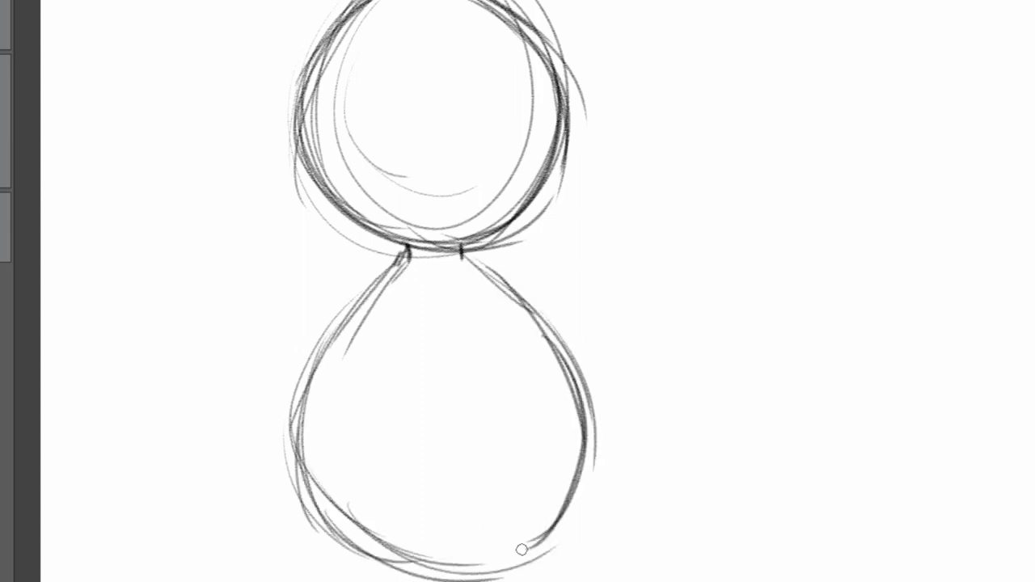
{"action": "left_click_drag", "start_coordinate": [380, 566], "coordinate": [566, 542]}
{"action": "left_click_drag", "start_coordinate": [478, 263], "coordinate": [550, 405]}
{"action": "left_click_drag", "start_coordinate": [559, 332], "coordinate": [566, 550]}
{"action": "mouse_move", "coordinate": [299, 437]}
{"action": "left_mouse_down"}
{"action": "mouse_move", "coordinate": [382, 542]}
{"action": "mouse_move", "coordinate": [567, 548]}
{"action": "left_mouse_up"}
Step: Sketch a round belly patch inside the lower part of the pear-shaped body
{"action": "scroll", "coordinate": [426, 275], "scroll_direction": "down", "scroll_amount": 5}
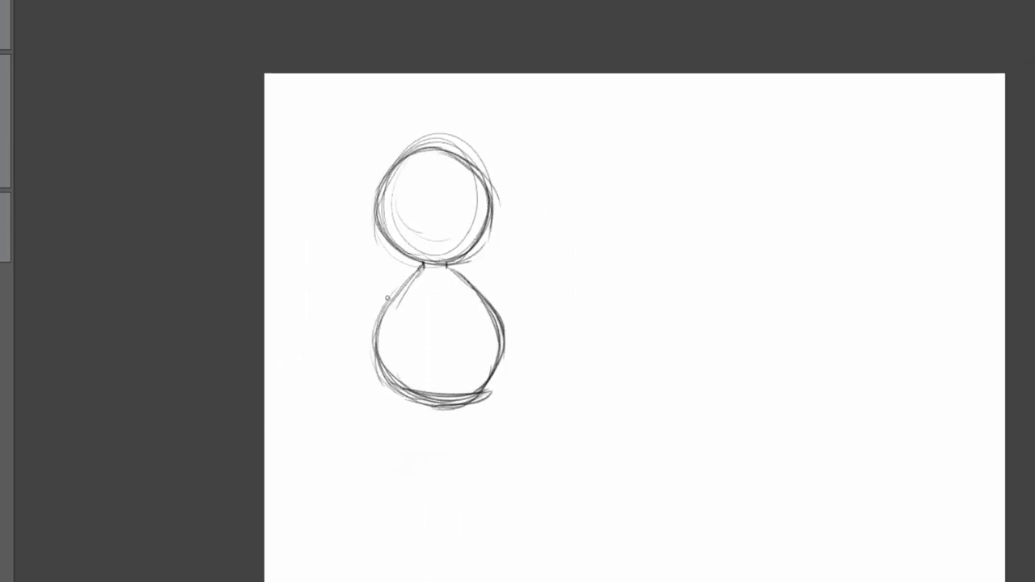
{"action": "scroll", "coordinate": [412, 280], "scroll_direction": "up", "scroll_amount": 3}
{"action": "mouse_move", "coordinate": [504, 433]}
{"action": "left_mouse_down"}
{"action": "mouse_move", "coordinate": [435, 469]}
{"action": "mouse_move", "coordinate": [429, 323]}
{"action": "mouse_move", "coordinate": [474, 464]}
{"action": "mouse_move", "coordinate": [499, 347]}
{"action": "left_mouse_up"}
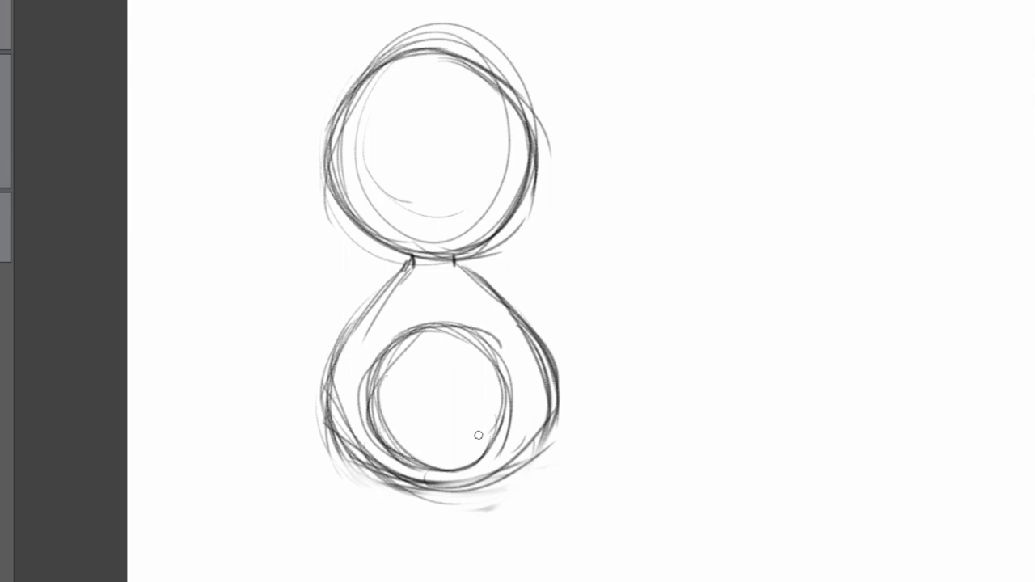
Step: Sketch a leaf cap over the head with a pointed central lobe, side lobes and a stem
{"action": "scroll", "coordinate": [412, 279], "scroll_direction": "up", "scroll_amount": 3}
{"action": "left_click_drag", "start_coordinate": [437, 186], "coordinate": [436, 311]}
{"action": "left_click_drag", "start_coordinate": [423, 93], "coordinate": [371, 154]}
{"action": "left_click_drag", "start_coordinate": [428, 86], "coordinate": [269, 212]}
{"action": "left_click_drag", "start_coordinate": [371, 162], "coordinate": [448, 245]}
{"action": "mouse_move", "coordinate": [462, 101]}
{"action": "left_mouse_down"}
{"action": "mouse_move", "coordinate": [509, 162]}
{"action": "mouse_move", "coordinate": [601, 200]}
{"action": "left_mouse_up"}
{"action": "left_click_drag", "start_coordinate": [422, 88], "coordinate": [453, 29]}
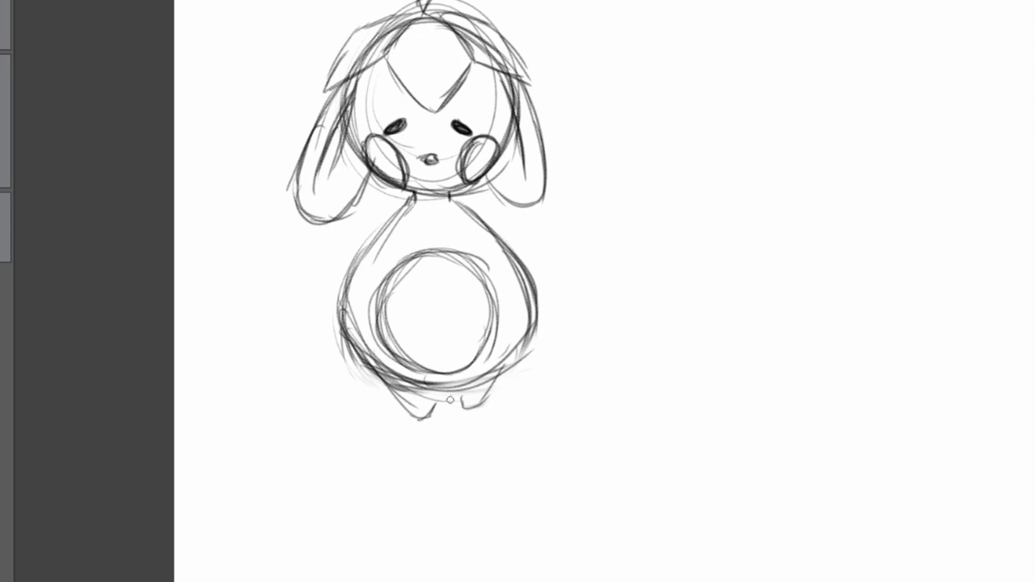
Step: Undo the rough leg strokes and sketch a sloping shoulder beside the neck
{"action": "key", "text": "ctrl+z"}
{"action": "key", "text": "ctrl+z"}
{"action": "key", "text": "ctrl+z"}
{"action": "key", "text": "ctrl+z"}
{"action": "left_click_drag", "start_coordinate": [407, 201], "coordinate": [376, 216]}
{"action": "left_click_drag", "start_coordinate": [392, 211], "coordinate": [366, 233]}
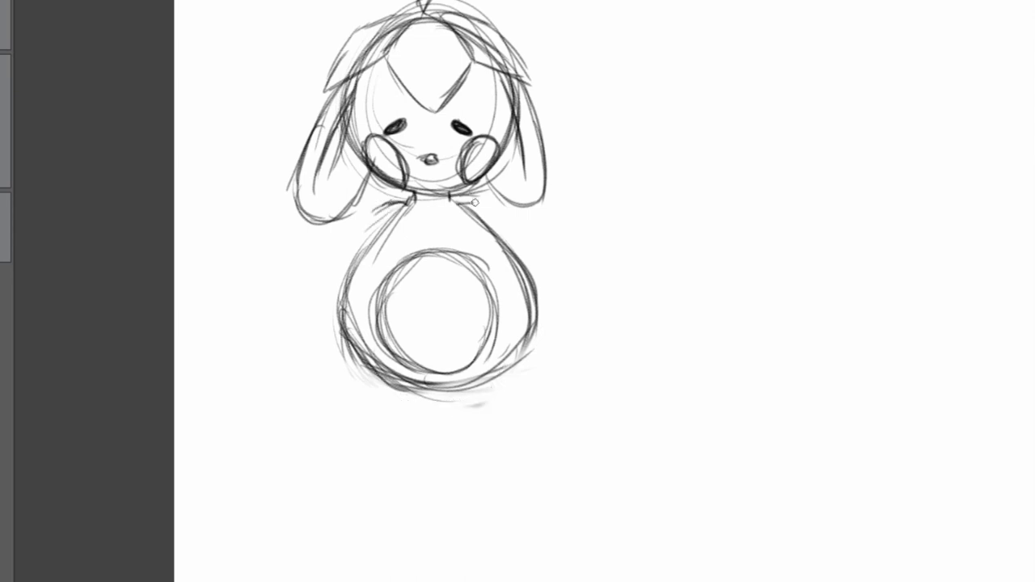
Step: Sketch the front figure's left-hand arm hanging beside the body, ending in a rounded paw
{"action": "left_click_drag", "start_coordinate": [330, 277], "coordinate": [290, 377]}
{"action": "left_click_drag", "start_coordinate": [304, 363], "coordinate": [355, 381]}
{"action": "mouse_move", "coordinate": [291, 356]}
{"action": "left_mouse_down"}
{"action": "mouse_move", "coordinate": [290, 387]}
{"action": "mouse_move", "coordinate": [361, 382]}
{"action": "left_mouse_up"}
{"action": "left_click_drag", "start_coordinate": [353, 280], "coordinate": [335, 404]}
{"action": "left_click_drag", "start_coordinate": [388, 213], "coordinate": [354, 356]}
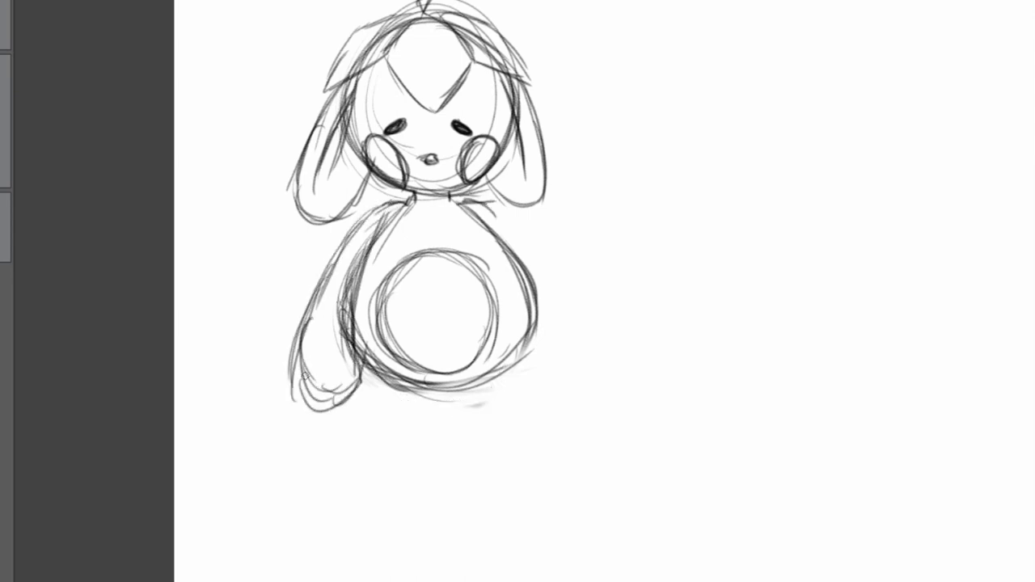
{"action": "left_click_drag", "start_coordinate": [308, 306], "coordinate": [361, 382]}
Step: Sketch the matching right-hand arm from the shoulder down to a rounded paw
{"action": "left_click_drag", "start_coordinate": [503, 259], "coordinate": [525, 356]}
{"action": "left_click_drag", "start_coordinate": [518, 323], "coordinate": [541, 394]}
{"action": "left_click_drag", "start_coordinate": [487, 202], "coordinate": [569, 353]}
{"action": "left_click_drag", "start_coordinate": [550, 280], "coordinate": [560, 400]}
{"action": "left_click_drag", "start_coordinate": [512, 324], "coordinate": [563, 392]}
{"action": "left_click_drag", "start_coordinate": [453, 404], "coordinate": [473, 369]}
{"action": "left_click_drag", "start_coordinate": [382, 331], "coordinate": [486, 422]}
{"action": "mouse_move", "coordinate": [437, 421]}
{"action": "left_mouse_down"}
{"action": "mouse_move", "coordinate": [459, 404]}
{"action": "mouse_move", "coordinate": [550, 425]}
{"action": "left_mouse_up"}
{"action": "mouse_move", "coordinate": [447, 380]}
{"action": "left_mouse_down"}
{"action": "mouse_move", "coordinate": [374, 423]}
{"action": "mouse_move", "coordinate": [463, 404]}
{"action": "left_mouse_up"}
{"action": "left_click_drag", "start_coordinate": [459, 413], "coordinate": [457, 354]}
{"action": "left_click_drag", "start_coordinate": [456, 445], "coordinate": [446, 482]}
{"action": "key", "text": "ctrl+z"}
{"action": "key", "text": "ctrl+z"}
{"action": "key", "text": "ctrl+z"}
{"action": "key", "text": "ctrl+z"}
{"action": "key", "text": "ctrl+z"}
{"action": "key", "text": "ctrl+z"}
{"action": "key", "text": "ctrl+z"}
{"action": "key", "text": "ctrl+z"}
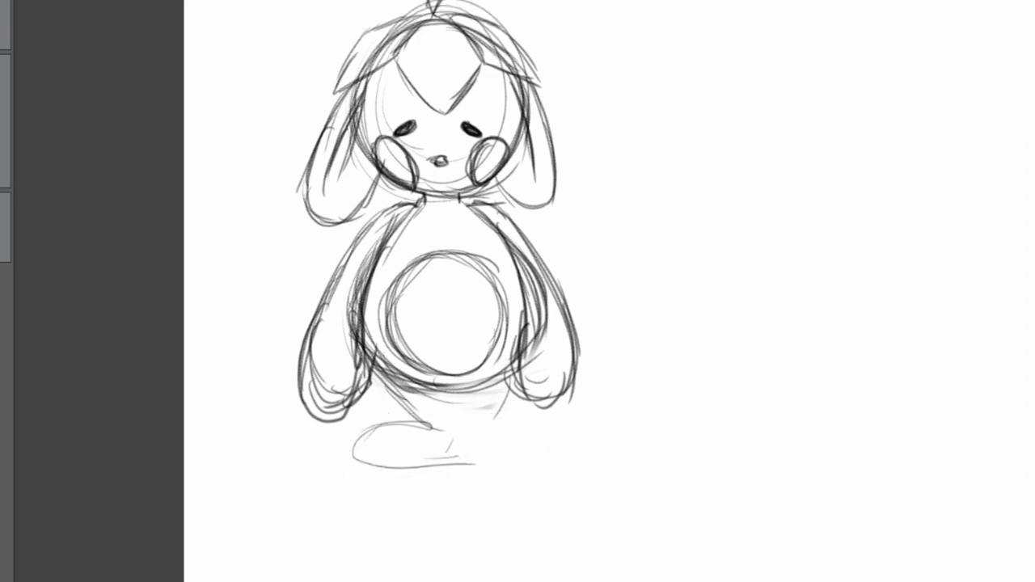
Step: Sketch two short tapered legs under the body, with a curved line across each foot
{"action": "left_click_drag", "start_coordinate": [420, 443], "coordinate": [454, 415]}
{"action": "mouse_move", "coordinate": [438, 390]}
{"action": "left_mouse_down"}
{"action": "mouse_move", "coordinate": [429, 453]}
{"action": "mouse_move", "coordinate": [502, 448]}
{"action": "left_mouse_up"}
{"action": "left_click_drag", "start_coordinate": [522, 355], "coordinate": [500, 449]}
{"action": "left_click_drag", "start_coordinate": [459, 390], "coordinate": [516, 410]}
{"action": "left_click_drag", "start_coordinate": [371, 373], "coordinate": [402, 464]}
{"action": "left_click_drag", "start_coordinate": [323, 535], "coordinate": [381, 532]}
{"action": "mouse_move", "coordinate": [421, 534]}
{"action": "left_mouse_down"}
{"action": "mouse_move", "coordinate": [476, 527]}
{"action": "mouse_move", "coordinate": [473, 536]}
{"action": "left_mouse_up"}
Step: Add oval markings to both thighs and to the outer side of both forearms
{"action": "mouse_move", "coordinate": [330, 485]}
{"action": "left_mouse_down"}
{"action": "mouse_move", "coordinate": [347, 523]}
{"action": "mouse_move", "coordinate": [330, 485]}
{"action": "left_mouse_up"}
{"action": "mouse_move", "coordinate": [455, 480]}
{"action": "left_mouse_down"}
{"action": "mouse_move", "coordinate": [453, 522]}
{"action": "mouse_move", "coordinate": [454, 480]}
{"action": "left_mouse_up"}
{"action": "left_click_drag", "start_coordinate": [245, 325], "coordinate": [234, 412]}
{"action": "left_click_drag", "start_coordinate": [626, 313], "coordinate": [657, 415]}
{"action": "left_click_drag", "start_coordinate": [631, 311], "coordinate": [665, 411]}
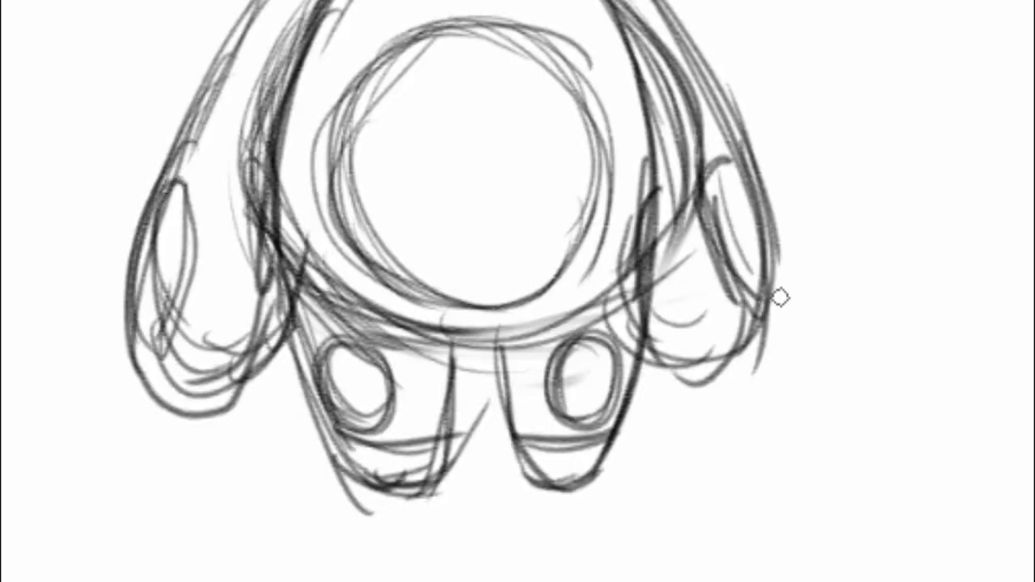
Step: Sketch the side-view figure's rounded body and its long hanging arm next to the front view
{"action": "left_click_drag", "start_coordinate": [328, 217], "coordinate": [317, 412]}
{"action": "left_click_drag", "start_coordinate": [550, 174], "coordinate": [610, 414]}
{"action": "left_click_drag", "start_coordinate": [542, 410], "coordinate": [557, 417]}
{"action": "left_click_drag", "start_coordinate": [503, 262], "coordinate": [527, 400]}
{"action": "left_click_drag", "start_coordinate": [506, 254], "coordinate": [576, 390]}
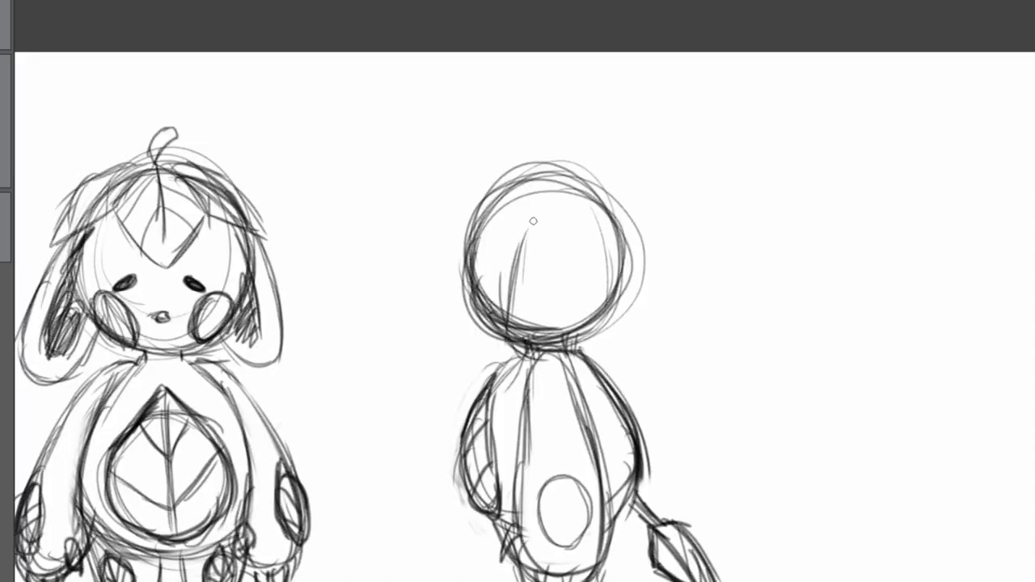
Step: Draw a long ear hanging down over the side-view head, reinforcing both of its edges
{"action": "left_click_drag", "start_coordinate": [532, 222], "coordinate": [510, 340]}
{"action": "left_click_drag", "start_coordinate": [584, 225], "coordinate": [593, 324]}
{"action": "left_click_drag", "start_coordinate": [530, 226], "coordinate": [519, 338]}
{"action": "left_click_drag", "start_coordinate": [530, 257], "coordinate": [519, 353]}
{"action": "left_click_drag", "start_coordinate": [573, 209], "coordinate": [589, 324]}
Step: Sketch the jagged leaf-cap lobes over the top of the side-view head
{"action": "left_click_drag", "start_coordinate": [517, 165], "coordinate": [459, 213]}
{"action": "left_click_drag", "start_coordinate": [460, 249], "coordinate": [532, 208]}
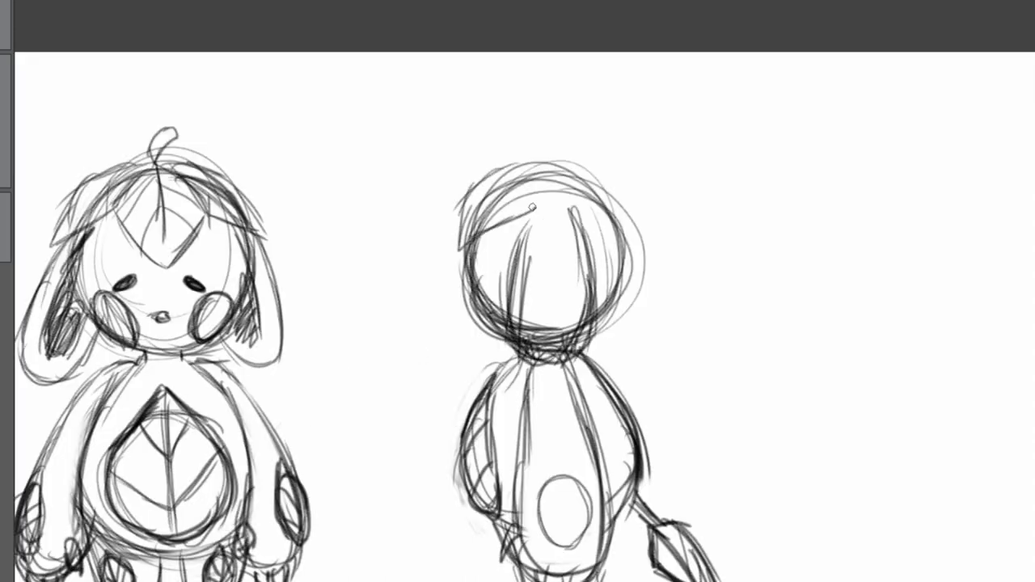
{"action": "left_click_drag", "start_coordinate": [517, 165], "coordinate": [453, 247]}
{"action": "mouse_move", "coordinate": [522, 208]}
{"action": "left_mouse_down"}
{"action": "mouse_move", "coordinate": [566, 243]}
{"action": "mouse_move", "coordinate": [621, 184]}
{"action": "left_mouse_up"}
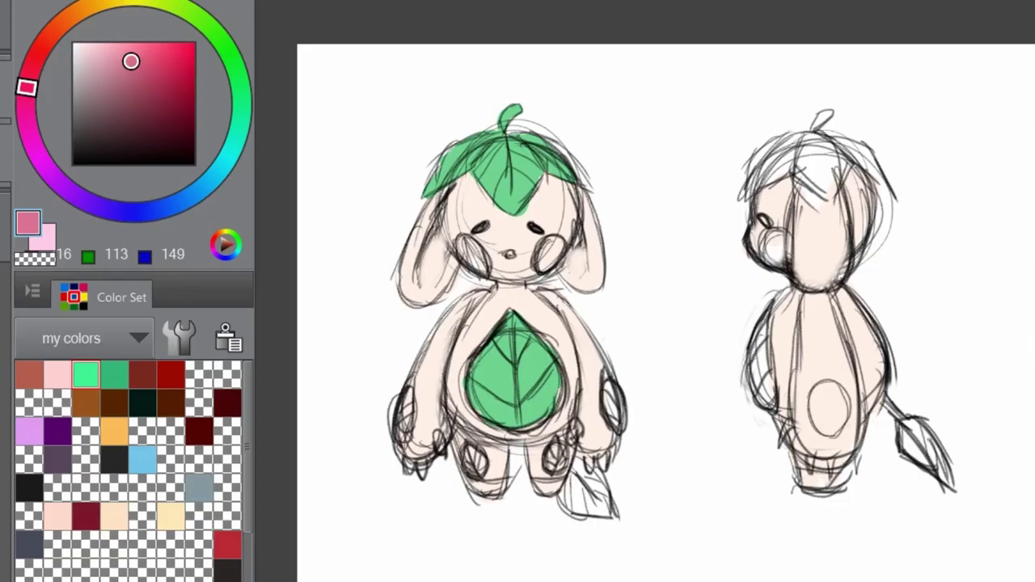
Step: Lighten the paint color to a soft pink and fill both of the front figure's cheeks
{"action": "left_click_drag", "start_coordinate": [131, 60], "coordinate": [113, 56]}
{"action": "left_click_drag", "start_coordinate": [457, 236], "coordinate": [484, 271]}
{"action": "left_click_drag", "start_coordinate": [114, 55], "coordinate": [104, 48]}
{"action": "left_click_drag", "start_coordinate": [467, 239], "coordinate": [487, 274]}
{"action": "left_click_drag", "start_coordinate": [556, 238], "coordinate": [542, 269]}
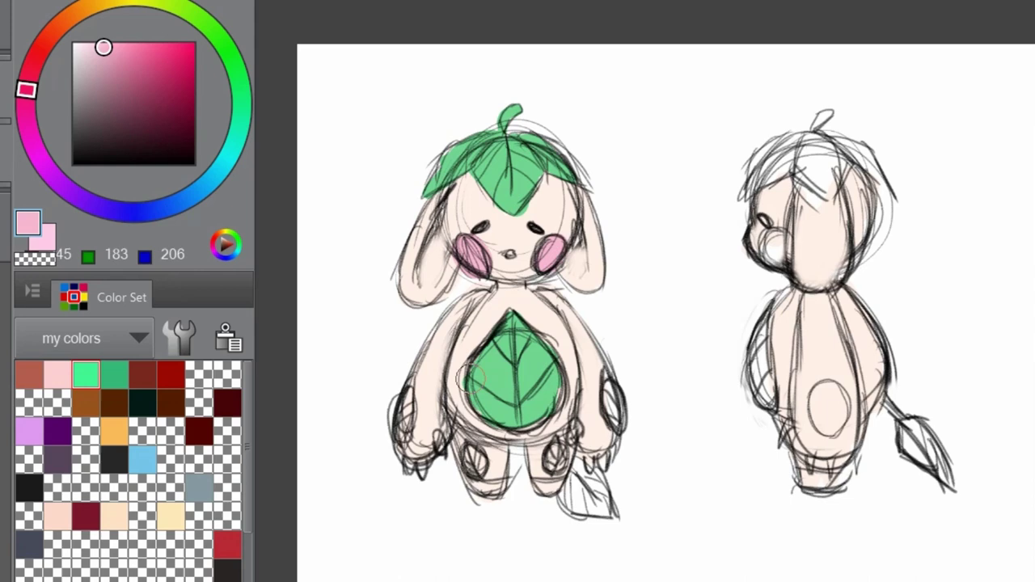
Step: Paint the leaf markings on the front figure's arms and legs pink
{"action": "left_click_drag", "start_coordinate": [410, 391], "coordinate": [402, 438]}
{"action": "left_click_drag", "start_coordinate": [469, 447], "coordinate": [481, 475]}
{"action": "left_click_drag", "start_coordinate": [558, 442], "coordinate": [552, 473]}
{"action": "left_click_drag", "start_coordinate": [607, 379], "coordinate": [621, 425]}
Step: Sample the belly leaf's green and fill the front figure's tail leaf and both arm markings with it
{"action": "left_click", "coordinate": [530, 397], "text": "alt"}
{"action": "mouse_move", "coordinate": [570, 489]}
{"action": "left_mouse_down"}
{"action": "mouse_move", "coordinate": [577, 512]}
{"action": "mouse_move", "coordinate": [607, 510]}
{"action": "left_mouse_up"}
{"action": "left_click_drag", "start_coordinate": [606, 379], "coordinate": [619, 425]}
{"action": "left_click_drag", "start_coordinate": [411, 393], "coordinate": [401, 439]}
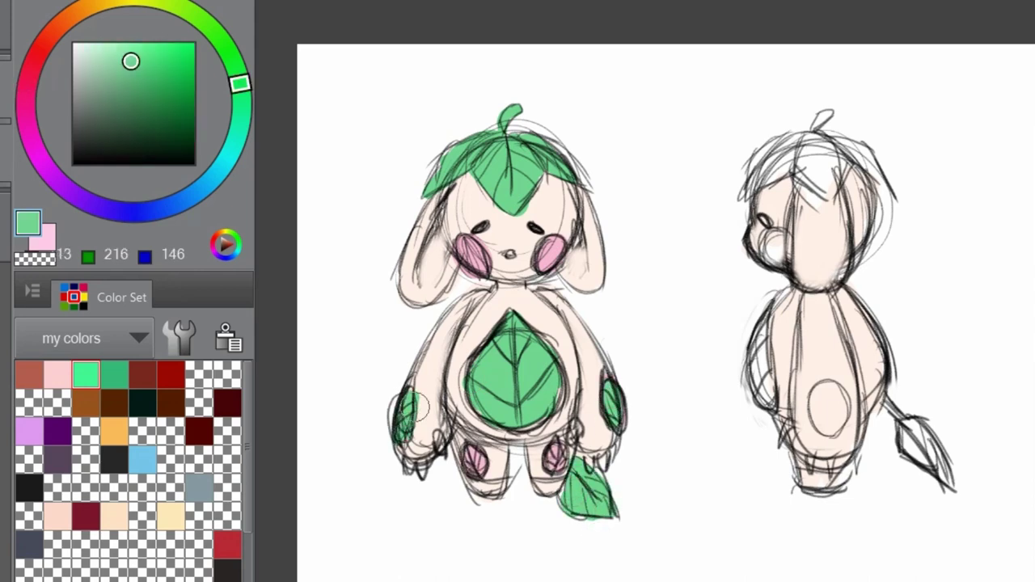
Step: Fill the side-view figure's belly leaf, leaf cap and stem with the same green
{"action": "mouse_move", "coordinate": [769, 340]}
{"action": "left_mouse_down"}
{"action": "mouse_move", "coordinate": [523, 310]}
{"action": "mouse_move", "coordinate": [521, 375]}
{"action": "left_mouse_up"}
{"action": "left_click_drag", "start_coordinate": [563, 121], "coordinate": [599, 166]}
{"action": "left_click_drag", "start_coordinate": [501, 89], "coordinate": [583, 162]}
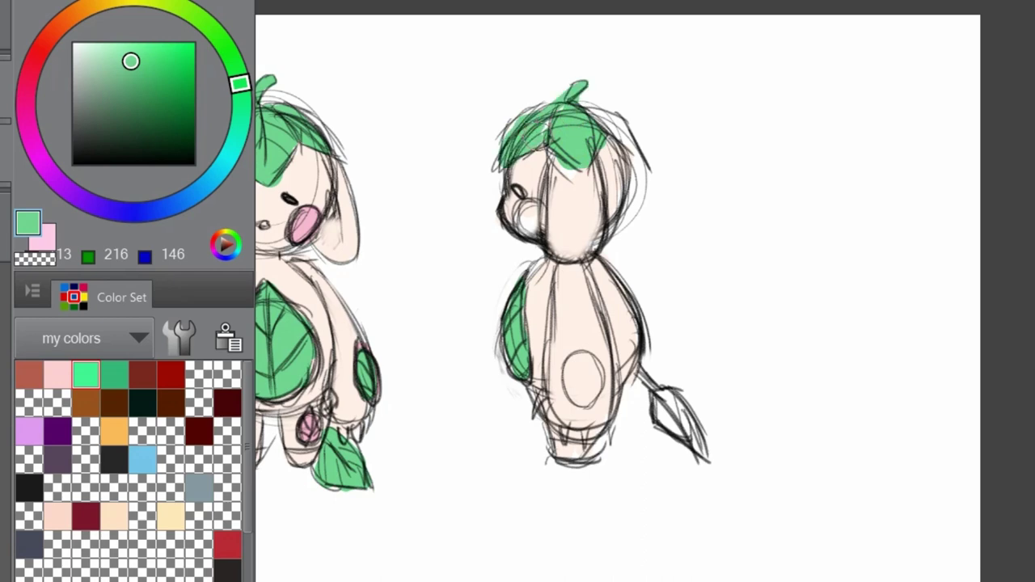
{"action": "left_click_drag", "start_coordinate": [526, 105], "coordinate": [639, 162]}
Step: Paint the claws and feet of both the front and side views dark brown
{"action": "left_click_drag", "start_coordinate": [401, 320], "coordinate": [380, 356]}
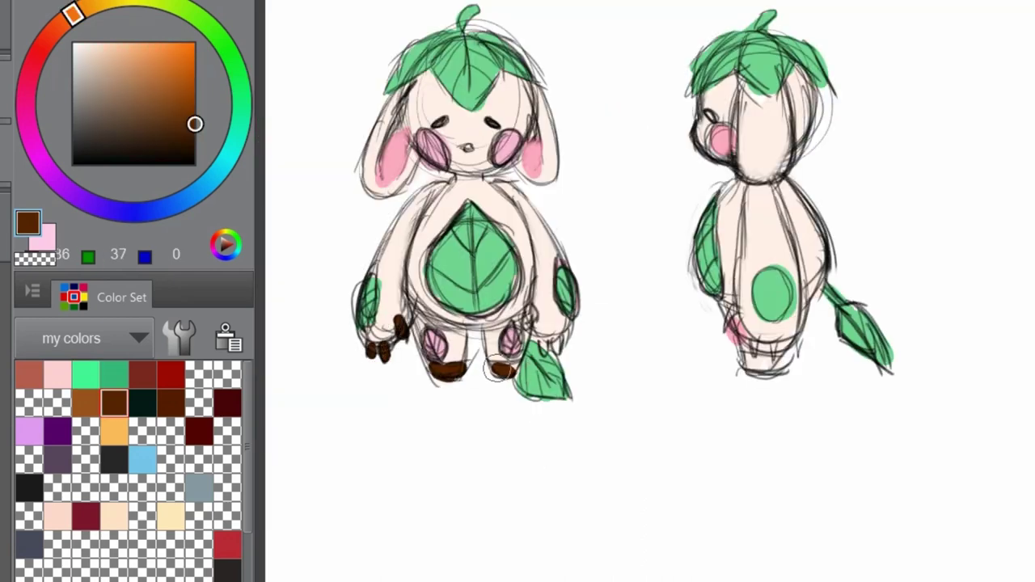
{"action": "left_click_drag", "start_coordinate": [568, 339], "coordinate": [391, 320]}
{"action": "mouse_move", "coordinate": [555, 290]}
{"action": "left_mouse_down"}
{"action": "mouse_move", "coordinate": [553, 305]}
{"action": "mouse_move", "coordinate": [578, 330]}
{"action": "left_mouse_up"}
{"action": "left_click_drag", "start_coordinate": [595, 324], "coordinate": [595, 333]}
{"action": "left_click_drag", "start_coordinate": [615, 315], "coordinate": [603, 346]}
{"action": "left_click_drag", "start_coordinate": [603, 346], "coordinate": [688, 430]}
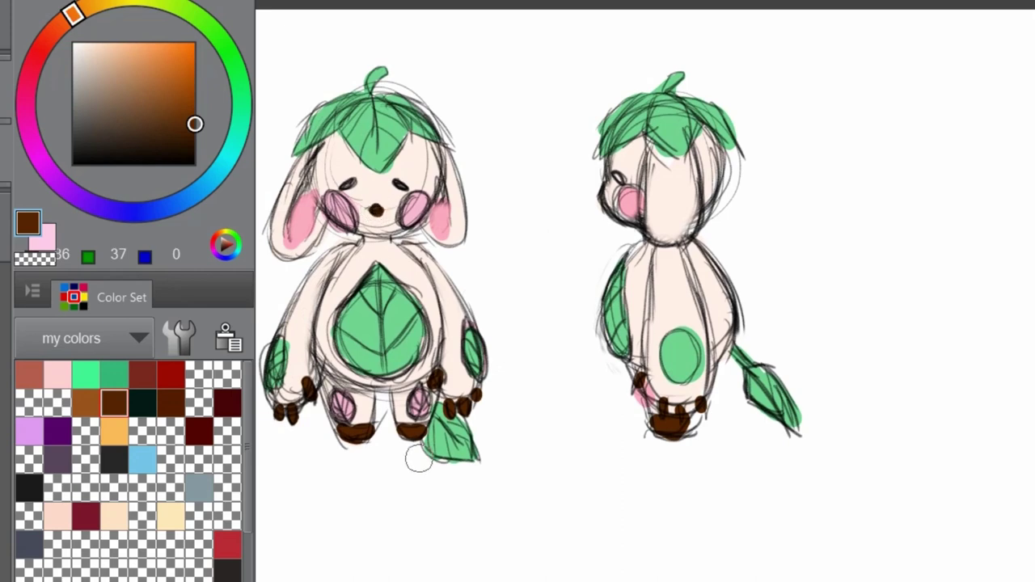
Step: Choose light blue from the color set for speckling the skin of both figures
{"action": "scroll", "coordinate": [519, 253], "scroll_direction": "down", "scroll_amount": 1}
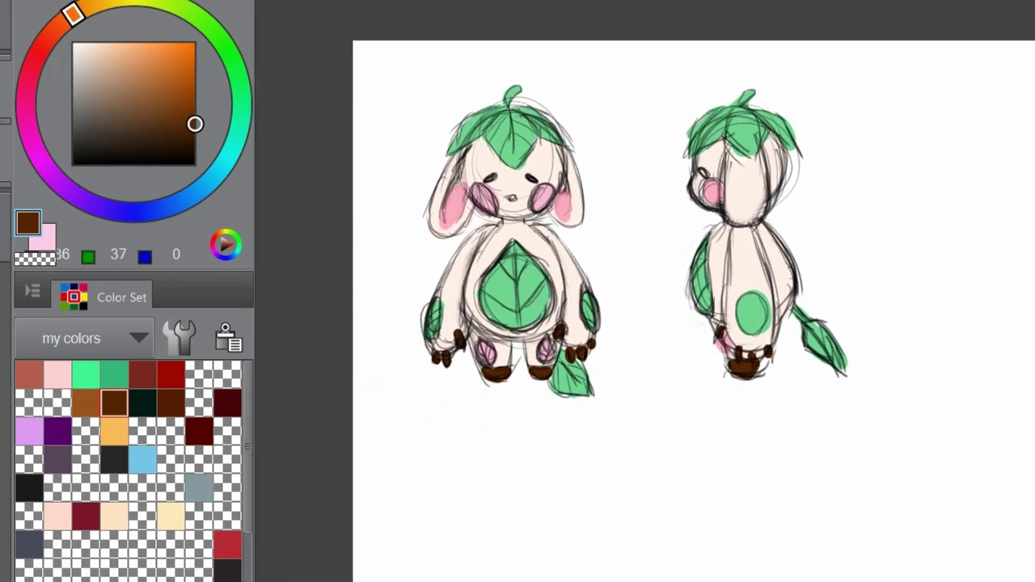
{"action": "left_click", "coordinate": [142, 460]}
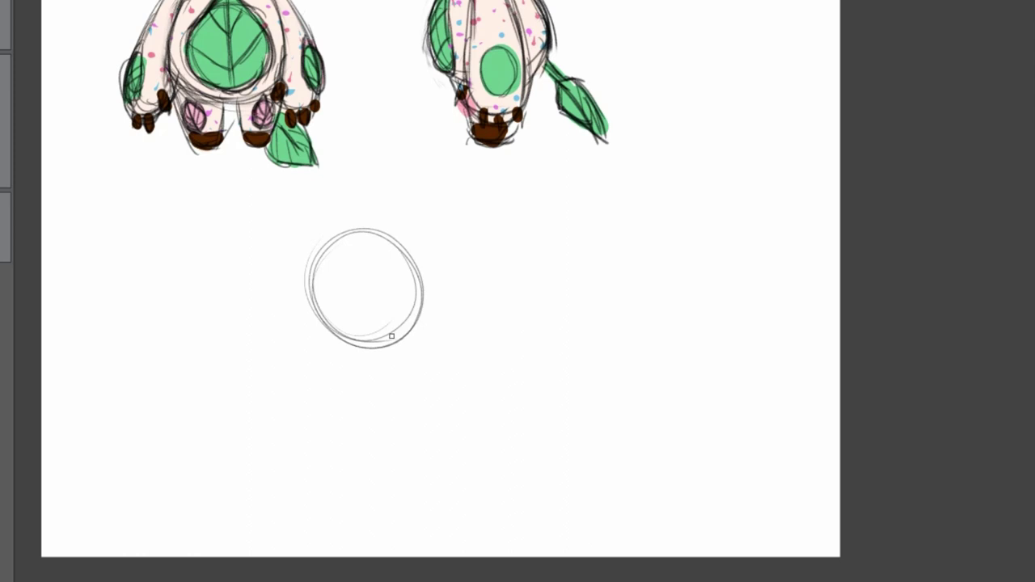
Step: Rough in the body below the new head circle, adding light guide strokes for a raised arm
{"action": "left_click_drag", "start_coordinate": [324, 372], "coordinate": [340, 495]}
{"action": "left_click_drag", "start_coordinate": [360, 364], "coordinate": [400, 485]}
{"action": "left_click_drag", "start_coordinate": [393, 356], "coordinate": [435, 486]}
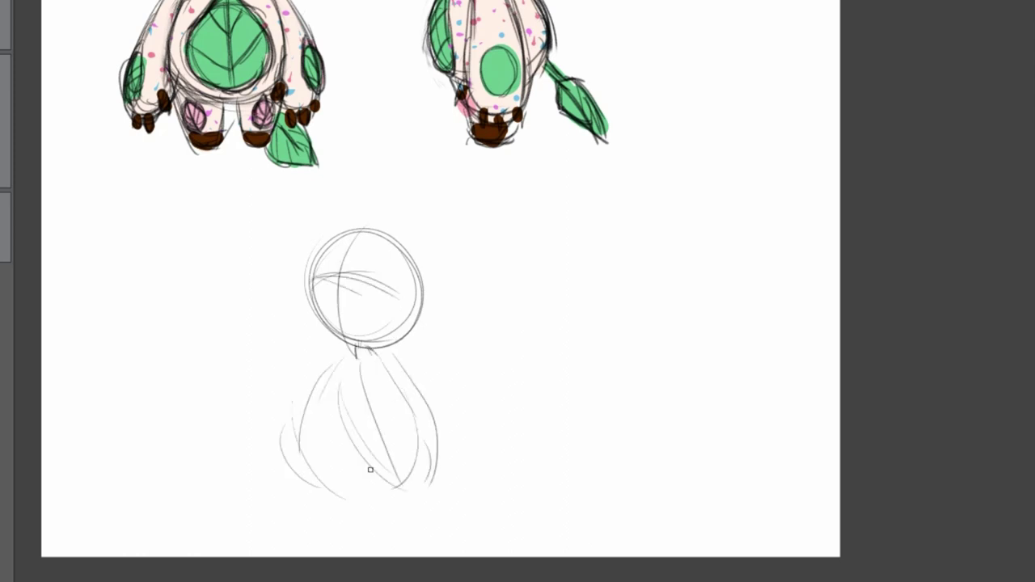
{"action": "left_click_drag", "start_coordinate": [304, 254], "coordinate": [243, 359]}
{"action": "left_click_drag", "start_coordinate": [356, 280], "coordinate": [366, 367]}
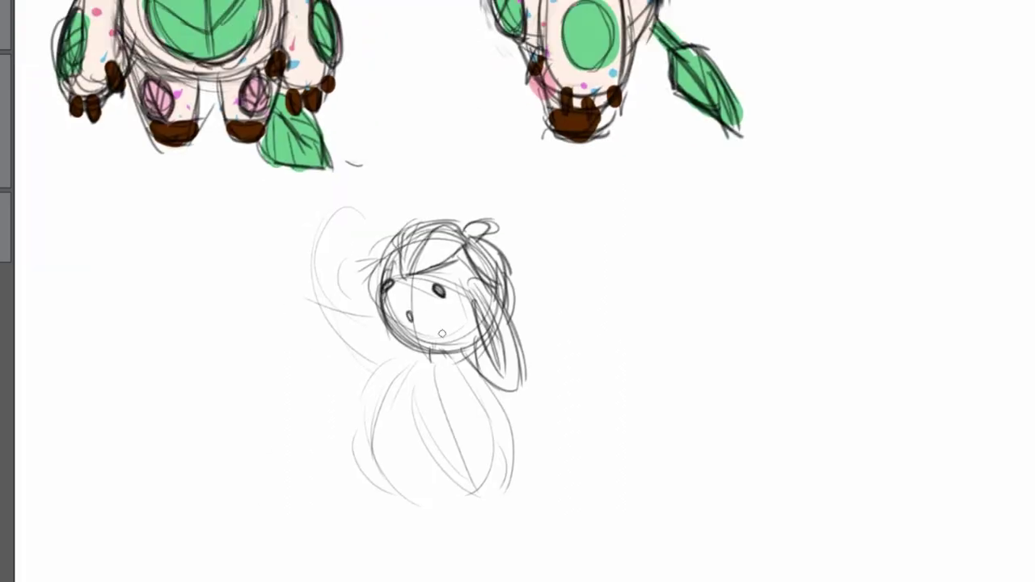
Step: Define the new pose's pear-shaped body with darker outlines from the neck to the rounded base
{"action": "left_click_drag", "start_coordinate": [479, 361], "coordinate": [503, 453]}
{"action": "left_click_drag", "start_coordinate": [456, 360], "coordinate": [482, 493]}
{"action": "left_click_drag", "start_coordinate": [424, 348], "coordinate": [358, 464]}
{"action": "left_click_drag", "start_coordinate": [385, 364], "coordinate": [469, 508]}
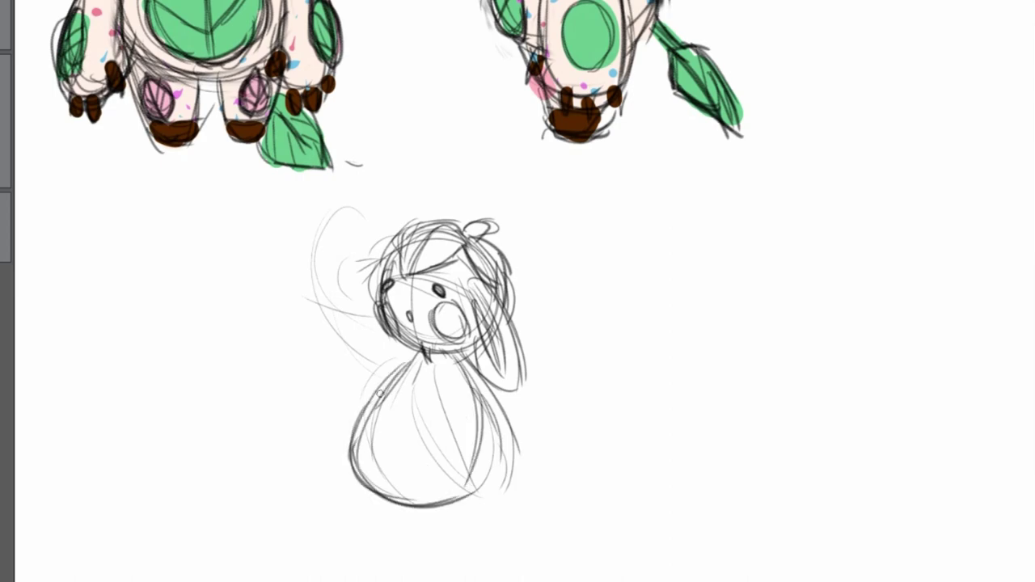
{"action": "left_click_drag", "start_coordinate": [429, 356], "coordinate": [360, 485]}
{"action": "left_click_drag", "start_coordinate": [458, 360], "coordinate": [486, 494]}
{"action": "left_click_drag", "start_coordinate": [465, 453], "coordinate": [380, 509]}
Step: Sketch the new pose's short legs and rounded foot beneath the body
{"action": "mouse_move", "coordinate": [393, 485]}
{"action": "left_mouse_down"}
{"action": "mouse_move", "coordinate": [352, 534]}
{"action": "mouse_move", "coordinate": [425, 558]}
{"action": "left_mouse_up"}
{"action": "left_click_drag", "start_coordinate": [397, 494], "coordinate": [477, 501]}
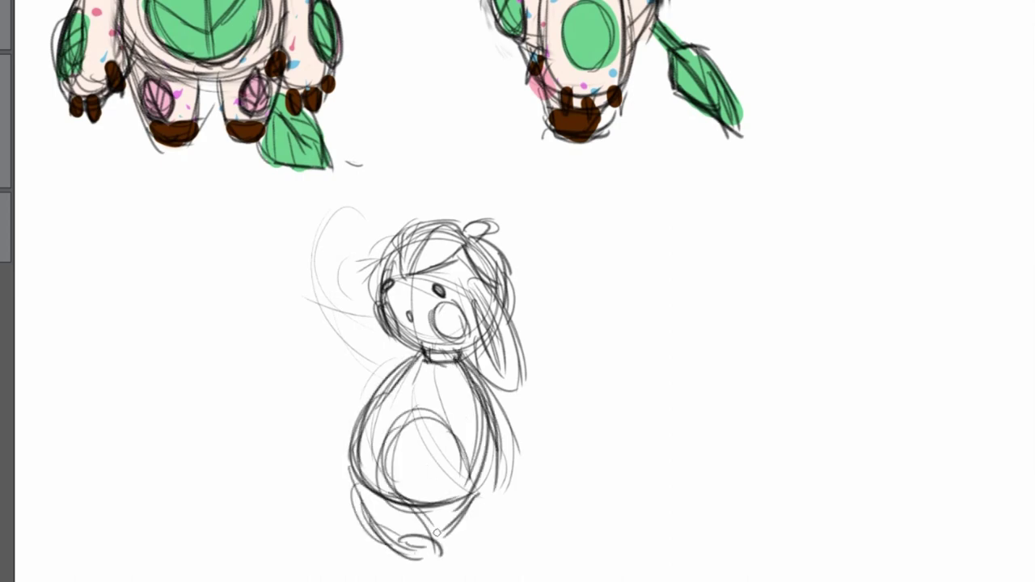
{"action": "left_click_drag", "start_coordinate": [348, 517], "coordinate": [405, 551]}
{"action": "mouse_move", "coordinate": [380, 485]}
{"action": "left_mouse_down"}
{"action": "mouse_move", "coordinate": [443, 558]}
{"action": "mouse_move", "coordinate": [420, 558]}
{"action": "left_mouse_up"}
{"action": "left_click_drag", "start_coordinate": [388, 538], "coordinate": [437, 558]}
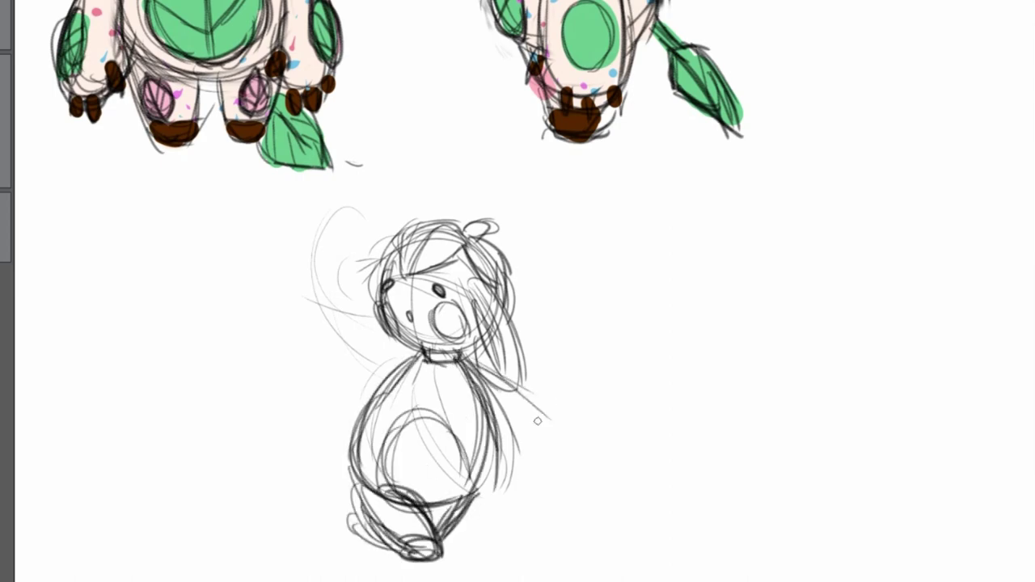
Step: Sketch the right-hand arm bent outward from the shoulder, with the forearm curving back toward the belly
{"action": "left_click_drag", "start_coordinate": [513, 381], "coordinate": [572, 496]}
{"action": "mouse_move", "coordinate": [489, 454]}
{"action": "left_mouse_down"}
{"action": "mouse_move", "coordinate": [563, 498]}
{"action": "mouse_move", "coordinate": [527, 489]}
{"action": "left_mouse_up"}
{"action": "left_click_drag", "start_coordinate": [492, 377], "coordinate": [463, 453]}
{"action": "left_click_drag", "start_coordinate": [473, 343], "coordinate": [526, 392]}
{"action": "mouse_move", "coordinate": [526, 392]}
{"action": "left_mouse_down"}
{"action": "mouse_move", "coordinate": [503, 439]}
{"action": "mouse_move", "coordinate": [551, 502]}
{"action": "left_mouse_up"}
{"action": "left_click_drag", "start_coordinate": [420, 485], "coordinate": [507, 453]}
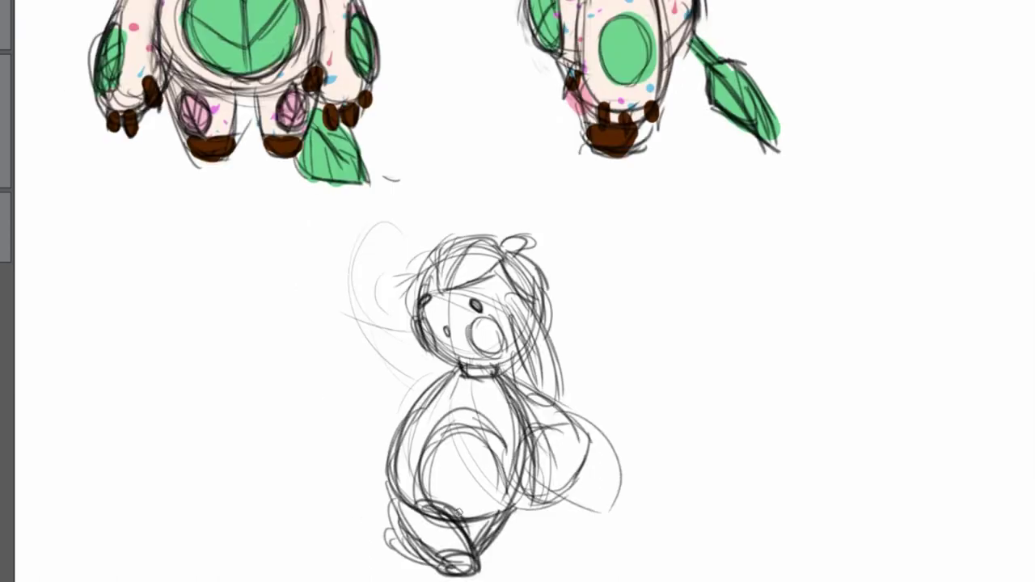
Step: Refine the belly patch and sketch the raised left-hand arm reaching up beside the head
{"action": "left_click_drag", "start_coordinate": [425, 461], "coordinate": [477, 519]}
{"action": "left_click_drag", "start_coordinate": [461, 380], "coordinate": [426, 401]}
{"action": "left_click_drag", "start_coordinate": [390, 310], "coordinate": [450, 378]}
{"action": "mouse_move", "coordinate": [406, 254]}
{"action": "left_mouse_down"}
{"action": "mouse_move", "coordinate": [338, 258]}
{"action": "mouse_move", "coordinate": [429, 394]}
{"action": "left_mouse_up"}
{"action": "left_click_drag", "start_coordinate": [332, 267], "coordinate": [431, 395]}
{"action": "left_click_drag", "start_coordinate": [363, 236], "coordinate": [415, 311]}
{"action": "mouse_move", "coordinate": [458, 369]}
{"action": "left_mouse_down"}
{"action": "mouse_move", "coordinate": [441, 389]}
{"action": "mouse_move", "coordinate": [483, 479]}
{"action": "left_mouse_up"}
{"action": "mouse_move", "coordinate": [383, 327]}
{"action": "left_mouse_down"}
{"action": "mouse_move", "coordinate": [438, 432]}
{"action": "mouse_move", "coordinate": [454, 353]}
{"action": "left_mouse_up"}
{"action": "left_click_drag", "start_coordinate": [389, 278], "coordinate": [390, 323]}
{"action": "left_click_drag", "start_coordinate": [396, 324], "coordinate": [405, 374]}
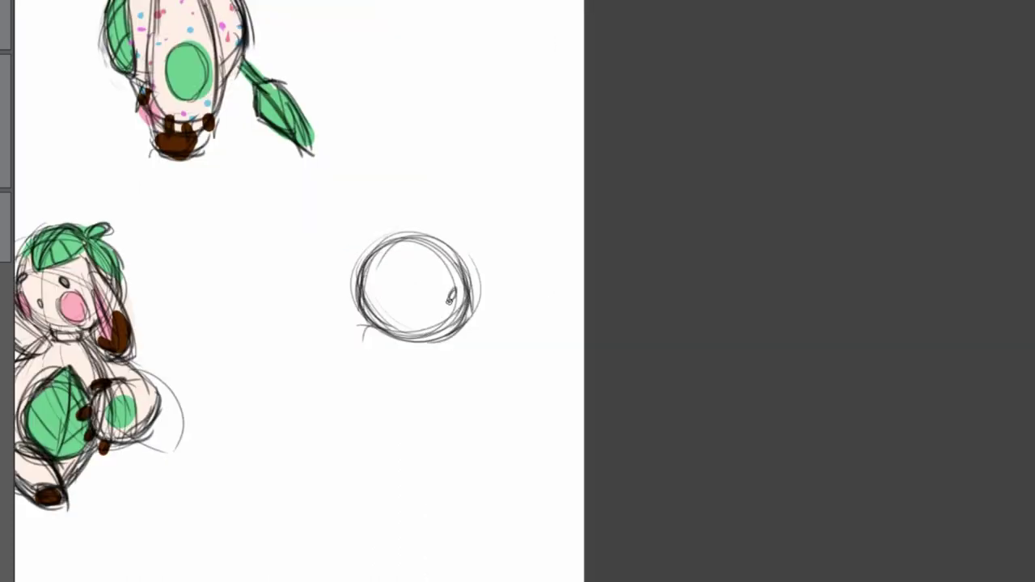
Step: Sketch a long drooping ear and pointed leaf-cap edges on the new head beside the third pose
{"action": "left_click_drag", "start_coordinate": [401, 304], "coordinate": [430, 394]}
{"action": "left_click_drag", "start_coordinate": [457, 340], "coordinate": [434, 390]}
{"action": "left_click_drag", "start_coordinate": [432, 291], "coordinate": [447, 348]}
{"action": "left_click_drag", "start_coordinate": [409, 280], "coordinate": [364, 326]}
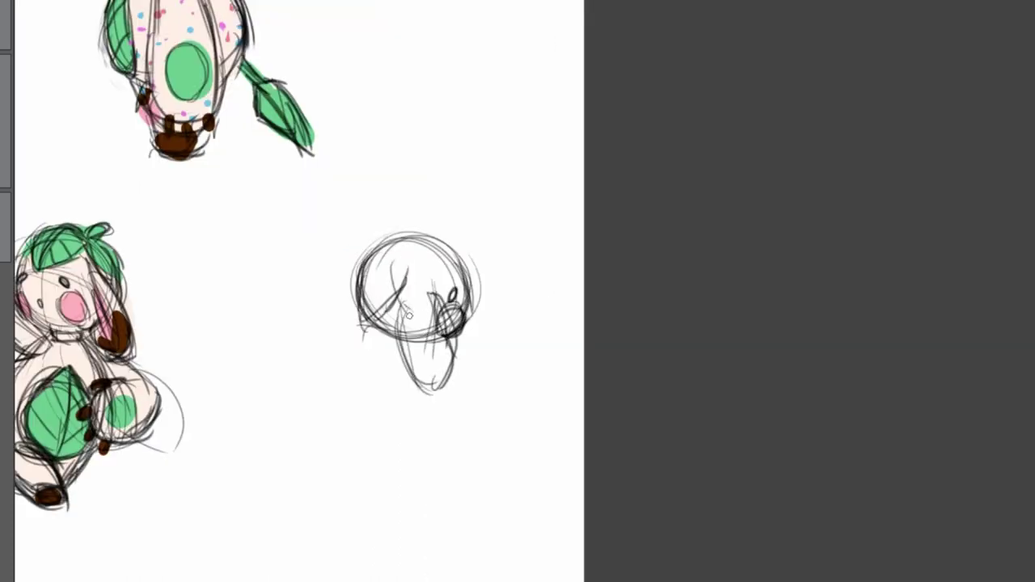
{"action": "left_click_drag", "start_coordinate": [398, 258], "coordinate": [434, 316]}
{"action": "mouse_move", "coordinate": [380, 255]}
{"action": "left_mouse_down"}
{"action": "mouse_move", "coordinate": [361, 322]}
{"action": "mouse_move", "coordinate": [404, 299]}
{"action": "left_mouse_up"}
{"action": "left_click_drag", "start_coordinate": [408, 297], "coordinate": [375, 283]}
{"action": "left_click_drag", "start_coordinate": [483, 356], "coordinate": [485, 257]}
{"action": "left_click_drag", "start_coordinate": [488, 269], "coordinate": [513, 302]}
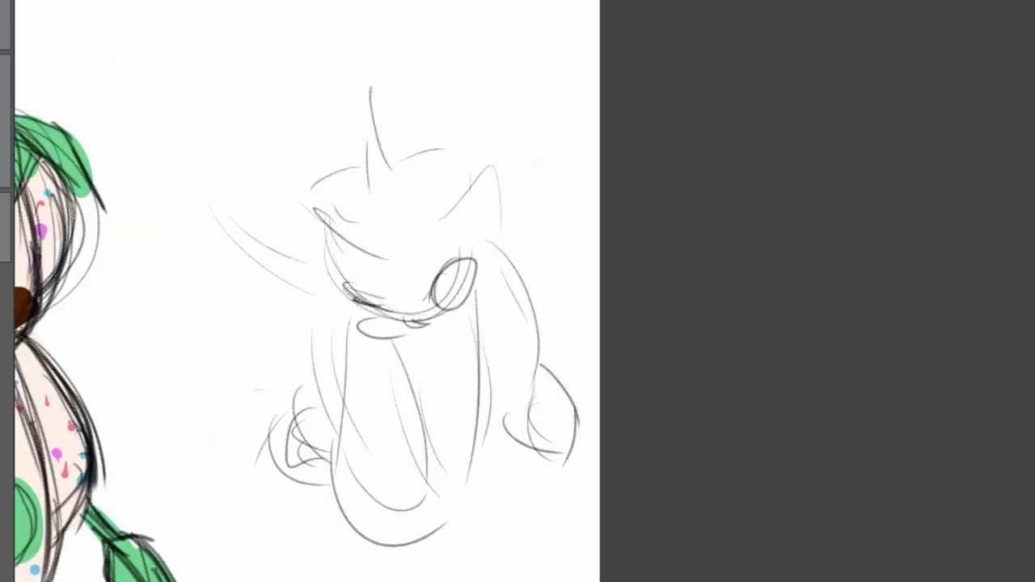
Step: Outline the round head and two long front limbs over the light gesture lines beside the side view
{"action": "left_click_drag", "start_coordinate": [330, 255], "coordinate": [450, 322]}
{"action": "mouse_move", "coordinate": [463, 285]}
{"action": "left_mouse_down"}
{"action": "mouse_move", "coordinate": [351, 180]}
{"action": "mouse_move", "coordinate": [484, 275]}
{"action": "left_mouse_up"}
{"action": "mouse_move", "coordinate": [325, 259]}
{"action": "left_mouse_down"}
{"action": "mouse_move", "coordinate": [483, 250]}
{"action": "mouse_move", "coordinate": [484, 277]}
{"action": "left_mouse_up"}
{"action": "mouse_move", "coordinate": [532, 279]}
{"action": "left_mouse_down"}
{"action": "mouse_move", "coordinate": [526, 363]}
{"action": "mouse_move", "coordinate": [558, 453]}
{"action": "left_mouse_up"}
{"action": "mouse_move", "coordinate": [534, 296]}
{"action": "left_mouse_down"}
{"action": "mouse_move", "coordinate": [551, 430]}
{"action": "mouse_move", "coordinate": [421, 534]}
{"action": "mouse_move", "coordinate": [501, 534]}
{"action": "mouse_move", "coordinate": [404, 516]}
{"action": "left_mouse_up"}
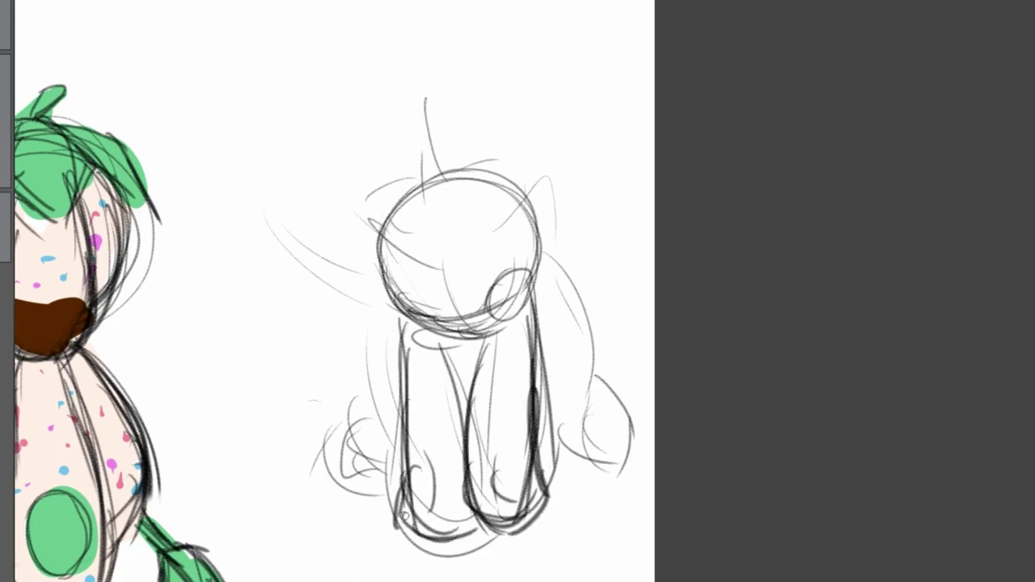
Step: Sketch the curved line from the head's side and outline the rounded hind feet beside the crouching figure's front limbs
{"action": "mouse_move", "coordinate": [539, 254]}
{"action": "left_mouse_down"}
{"action": "mouse_move", "coordinate": [560, 415]}
{"action": "mouse_move", "coordinate": [613, 364]}
{"action": "left_mouse_up"}
{"action": "mouse_move", "coordinate": [594, 380]}
{"action": "left_mouse_down"}
{"action": "mouse_move", "coordinate": [575, 425]}
{"action": "mouse_move", "coordinate": [646, 425]}
{"action": "left_mouse_up"}
{"action": "left_click_drag", "start_coordinate": [558, 424], "coordinate": [637, 435]}
{"action": "left_click_drag", "start_coordinate": [402, 385], "coordinate": [403, 459]}
{"action": "left_click_drag", "start_coordinate": [418, 467], "coordinate": [426, 499]}
Step: Darken the crouching figure's limb edges, chin line and small facial marks near the head's lower edge
{"action": "left_click_drag", "start_coordinate": [486, 340], "coordinate": [497, 367]}
{"action": "mouse_move", "coordinate": [539, 351]}
{"action": "left_mouse_down"}
{"action": "mouse_move", "coordinate": [520, 381]}
{"action": "mouse_move", "coordinate": [537, 323]}
{"action": "left_mouse_up"}
{"action": "left_click_drag", "start_coordinate": [417, 353], "coordinate": [521, 393]}
{"action": "left_click_drag", "start_coordinate": [553, 285], "coordinate": [521, 387]}
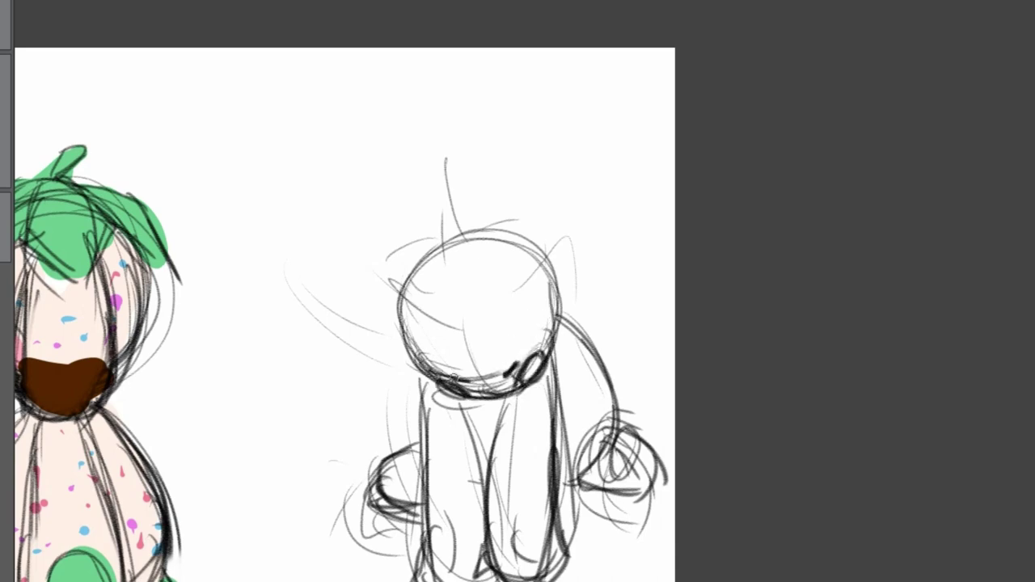
Step: Sketch the two outspread ears, the pointed cap leaves and the looped stem on the crouching figure's head
{"action": "mouse_move", "coordinate": [568, 312]}
{"action": "left_mouse_down"}
{"action": "mouse_move", "coordinate": [577, 213]}
{"action": "mouse_move", "coordinate": [603, 324]}
{"action": "left_mouse_up"}
{"action": "left_click_drag", "start_coordinate": [610, 214], "coordinate": [550, 319]}
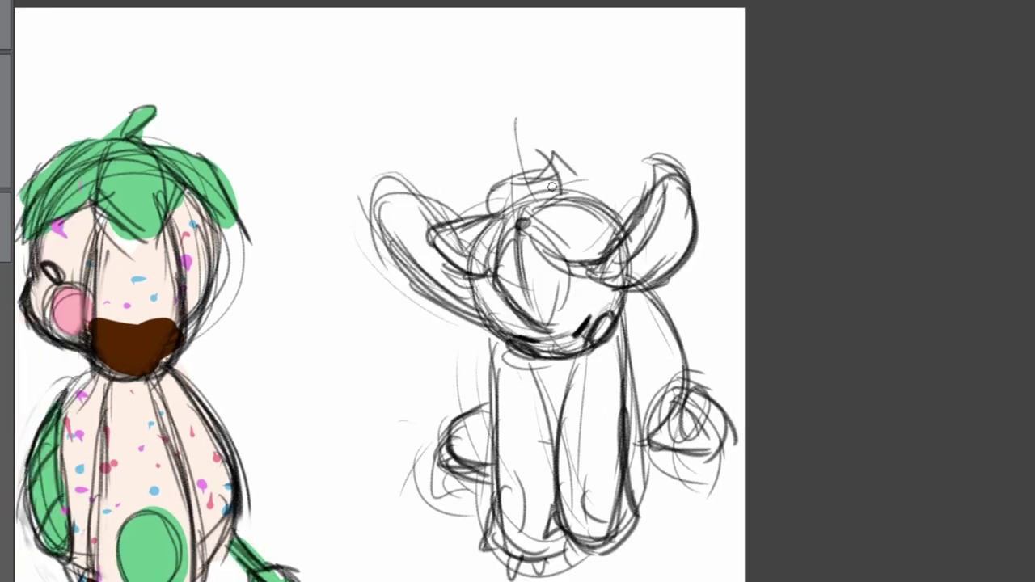
{"action": "left_click_drag", "start_coordinate": [522, 217], "coordinate": [525, 174]}
{"action": "left_click_drag", "start_coordinate": [542, 212], "coordinate": [625, 197]}
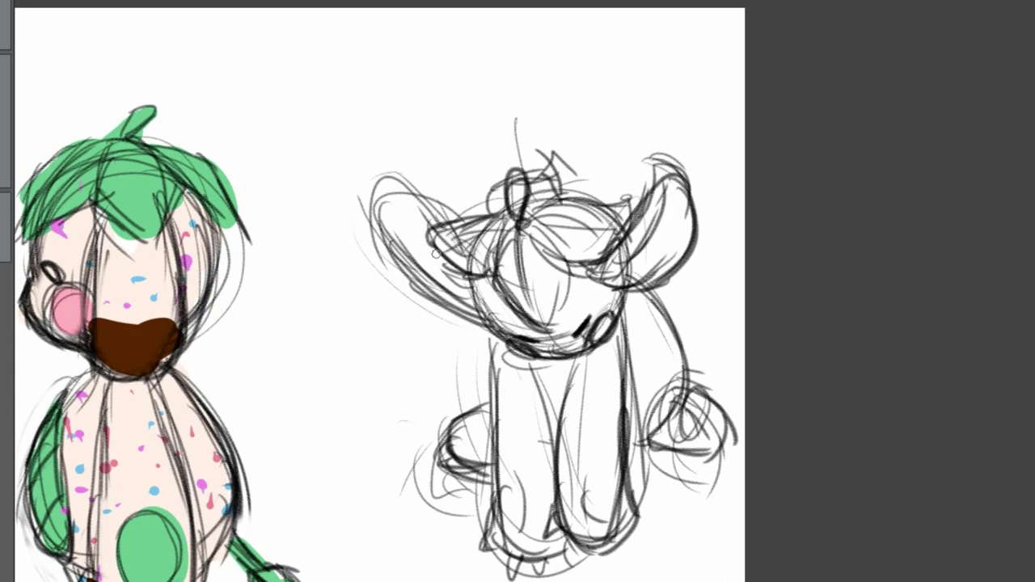
Step: Darken the crouching figure's hind foot edge and sketch leaf-shaped patches on its two front limbs
{"action": "left_click_drag", "start_coordinate": [436, 254], "coordinate": [318, 155]}
{"action": "left_click_drag", "start_coordinate": [344, 319], "coordinate": [369, 297]}
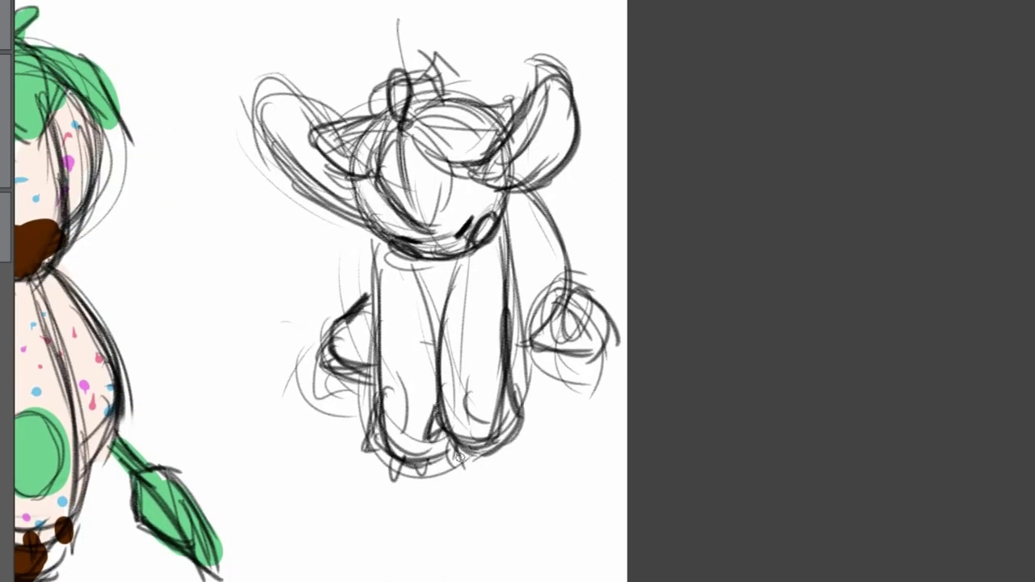
{"action": "left_click_drag", "start_coordinate": [484, 426], "coordinate": [473, 364]}
{"action": "left_click_drag", "start_coordinate": [404, 441], "coordinate": [422, 380]}
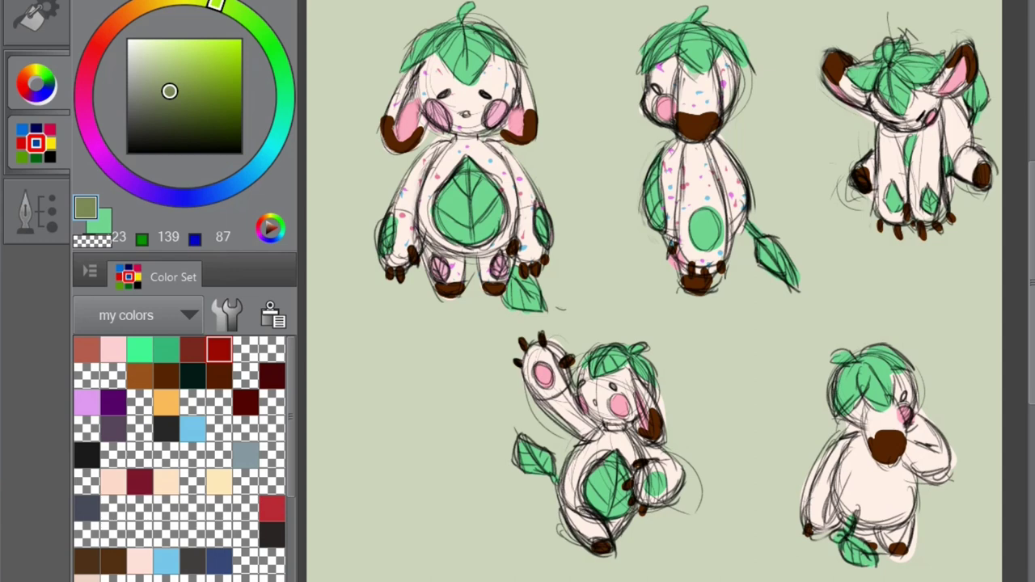
Step: Recolor the character sheet's background to a light dusty pink-beige, trying sage green and brown shades on the way
{"action": "left_click_drag", "start_coordinate": [167, 83], "coordinate": [157, 70]}
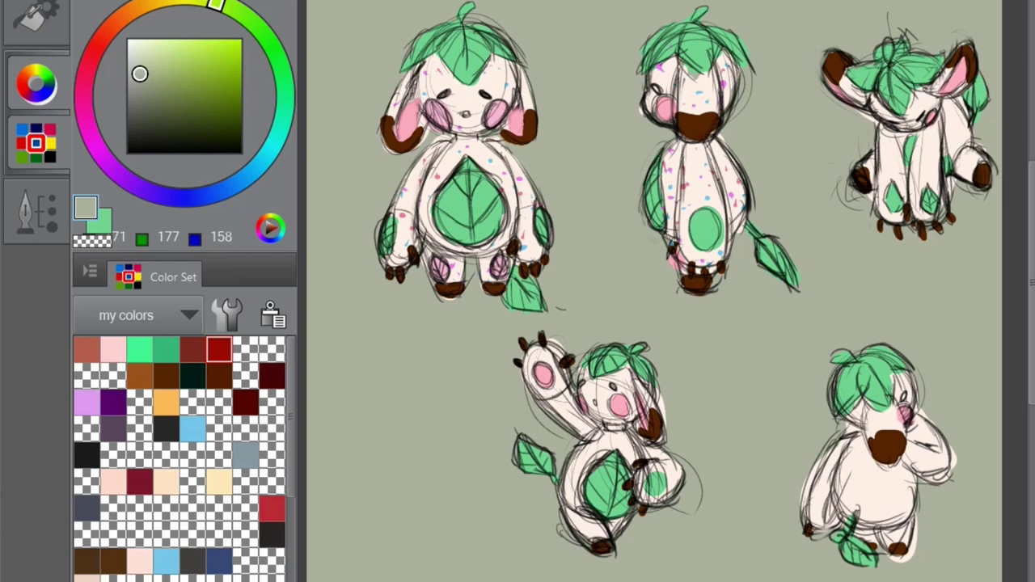
{"action": "scroll", "coordinate": [464, 193], "scroll_direction": "down", "scroll_amount": 2}
{"action": "left_click_drag", "start_coordinate": [87, 65], "coordinate": [113, 24]}
{"action": "left_click", "coordinate": [159, 99]}
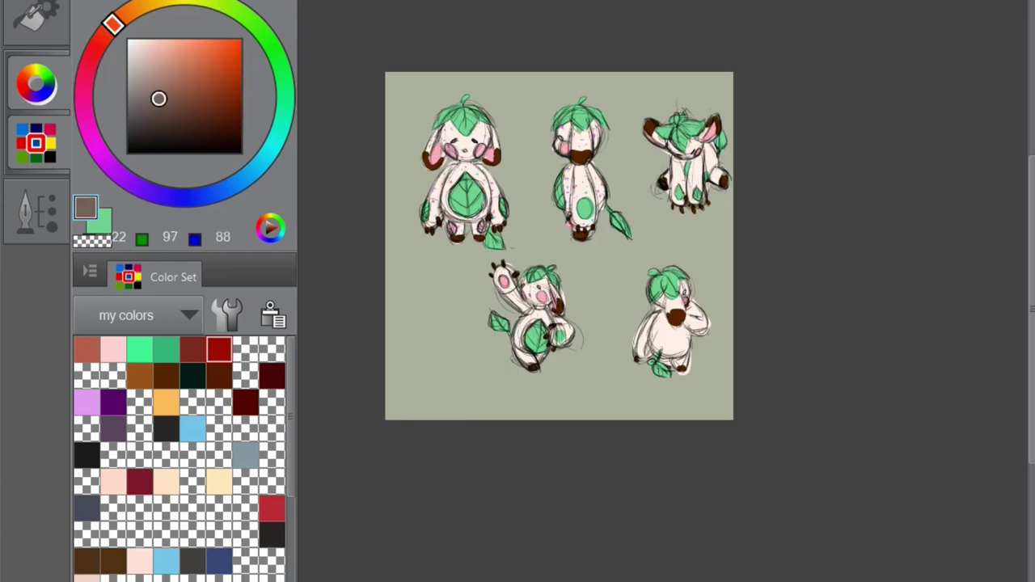
{"action": "left_click", "coordinate": [436, 316]}
{"action": "left_click_drag", "start_coordinate": [142, 83], "coordinate": [145, 80]}
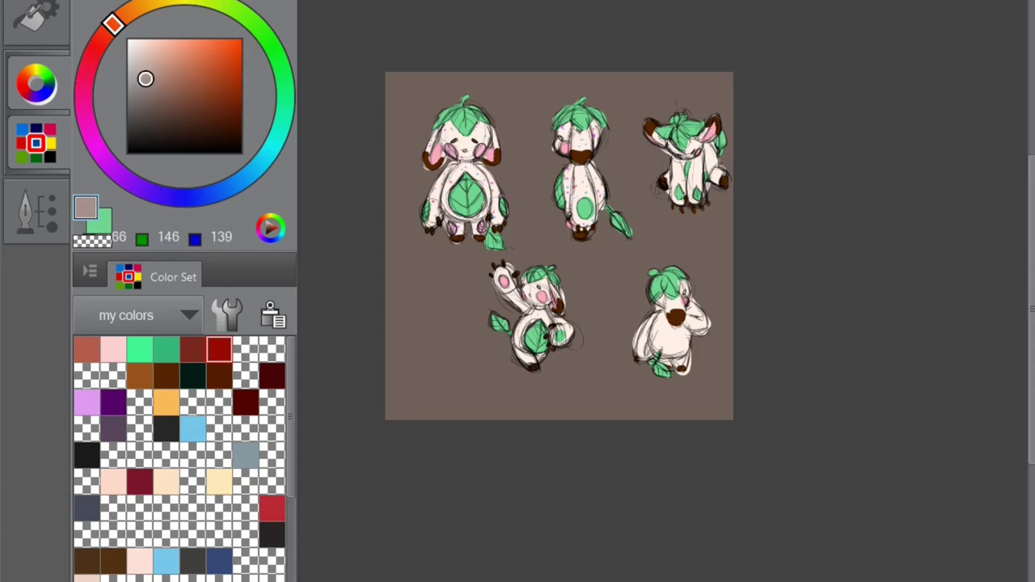
{"action": "left_click", "coordinate": [437, 315]}
{"action": "left_click", "coordinate": [150, 66]}
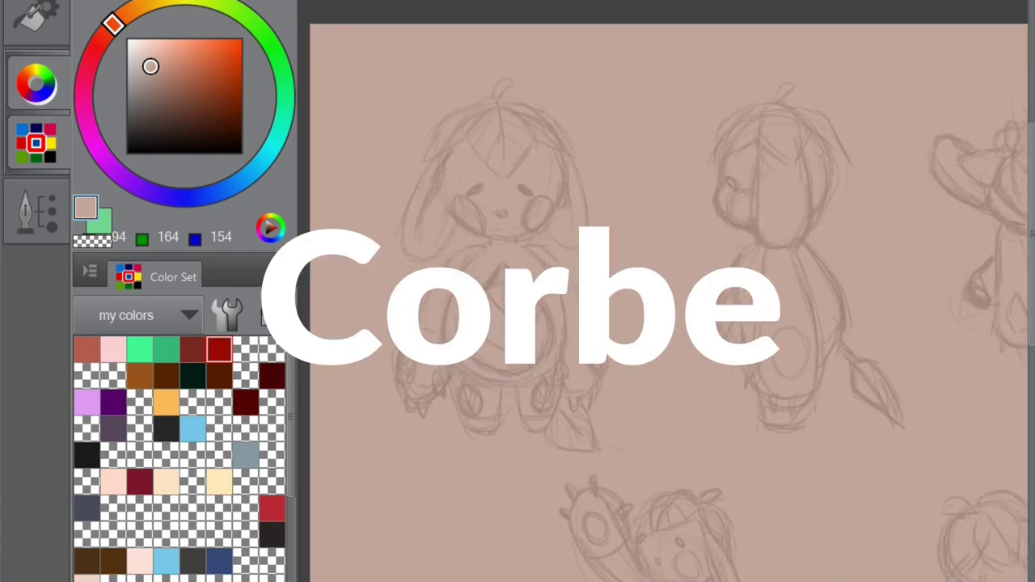
Step: Set the brush size to 50 and ink the front view's drooping ears, oval cheeks and lower face outline
{"action": "scroll", "coordinate": [408, 162], "scroll_direction": "up", "scroll_amount": 1}
{"action": "left_click", "coordinate": [1, 87]}
{"action": "left_click", "coordinate": [127, 152]}
{"action": "left_click", "coordinate": [34, 212]}
{"action": "scroll", "coordinate": [430, 114], "scroll_direction": "up", "scroll_amount": 1}
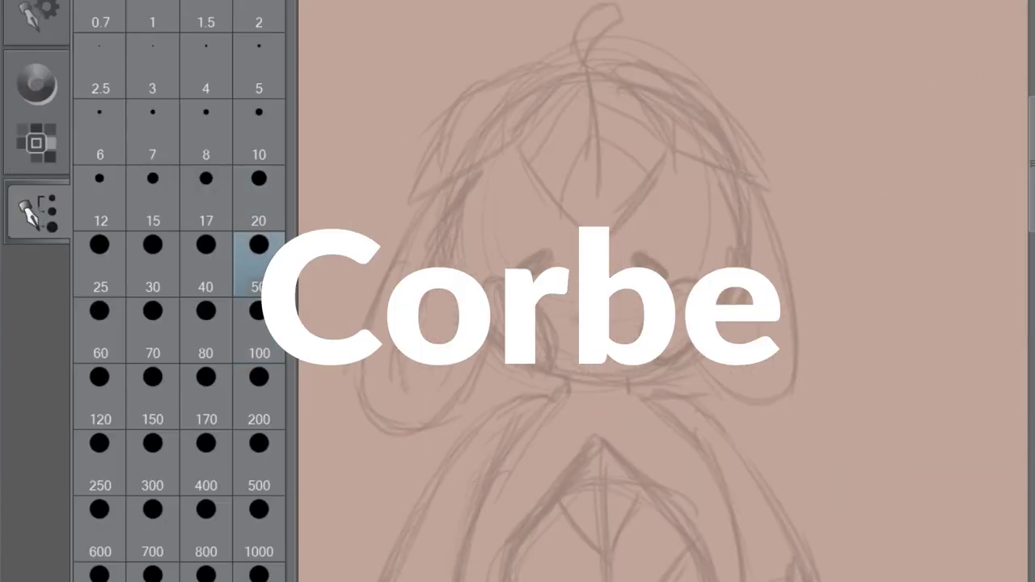
{"action": "mouse_move", "coordinate": [438, 190]}
{"action": "left_mouse_down"}
{"action": "mouse_move", "coordinate": [442, 430]}
{"action": "mouse_move", "coordinate": [497, 351]}
{"action": "mouse_move", "coordinate": [464, 378]}
{"action": "left_mouse_up"}
{"action": "left_click_drag", "start_coordinate": [440, 203], "coordinate": [373, 395]}
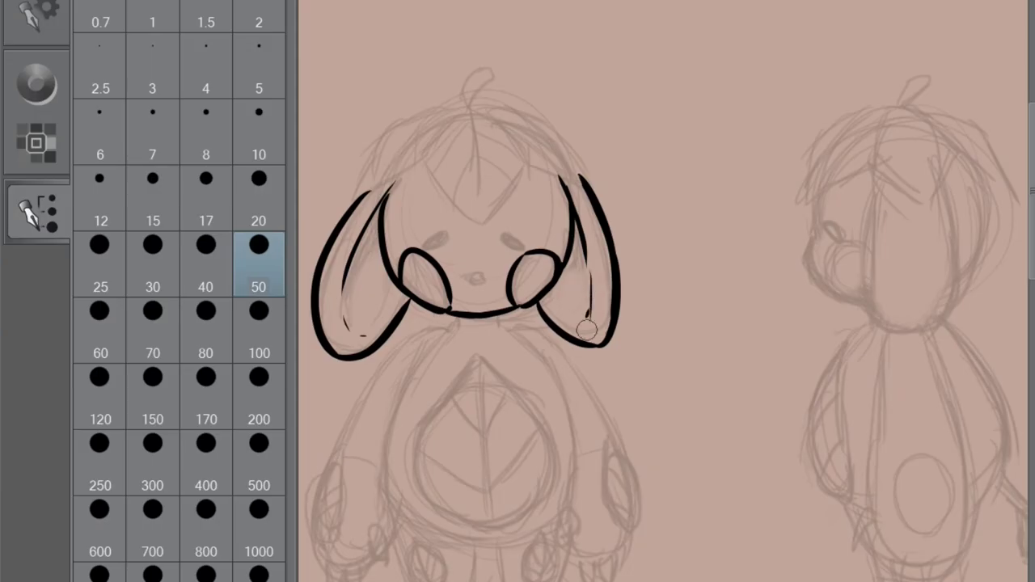
Step: Ink the pointed central leaf of the front view's cap, undoing and redrawing its edge strokes
{"action": "scroll", "coordinate": [614, 402], "scroll_direction": "up", "scroll_amount": 2}
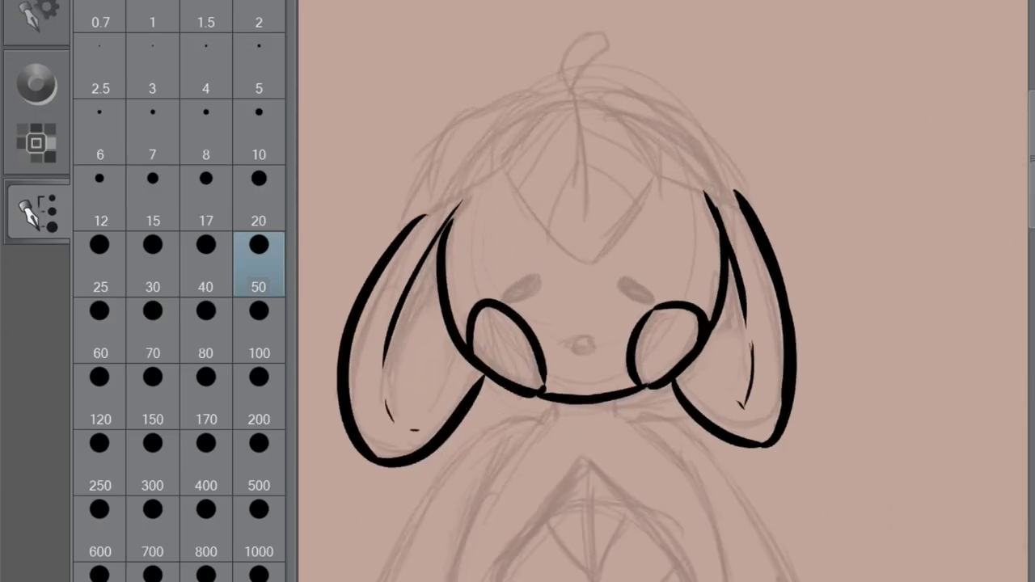
{"action": "left_click_drag", "start_coordinate": [547, 139], "coordinate": [495, 209]}
{"action": "mouse_move", "coordinate": [495, 209]}
{"action": "left_mouse_down"}
{"action": "mouse_move", "coordinate": [568, 308]}
{"action": "mouse_move", "coordinate": [588, 314]}
{"action": "left_mouse_up"}
{"action": "key", "text": "ctrl+z"}
{"action": "key", "text": "ctrl+z"}
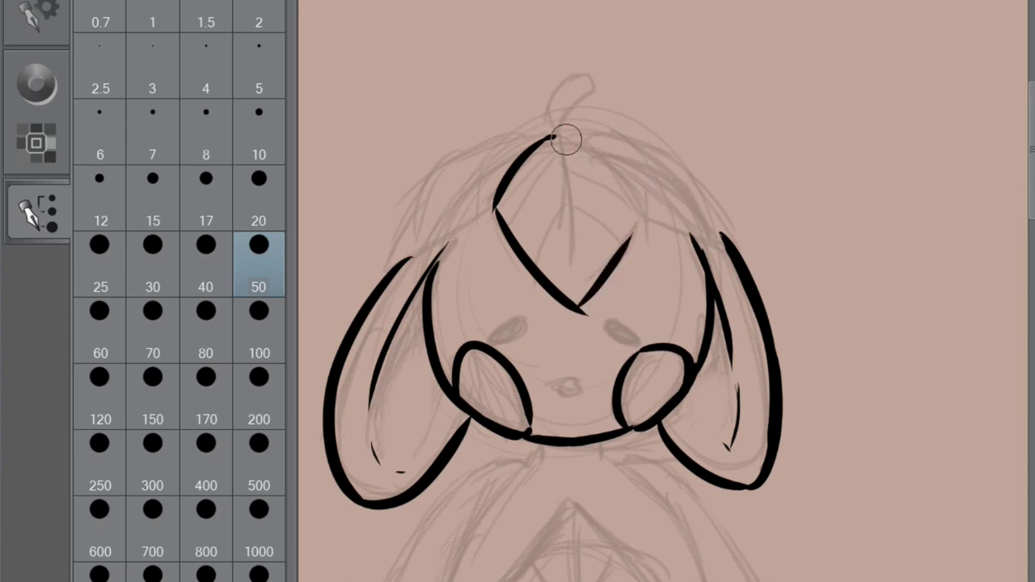
{"action": "left_click_drag", "start_coordinate": [564, 138], "coordinate": [582, 306]}
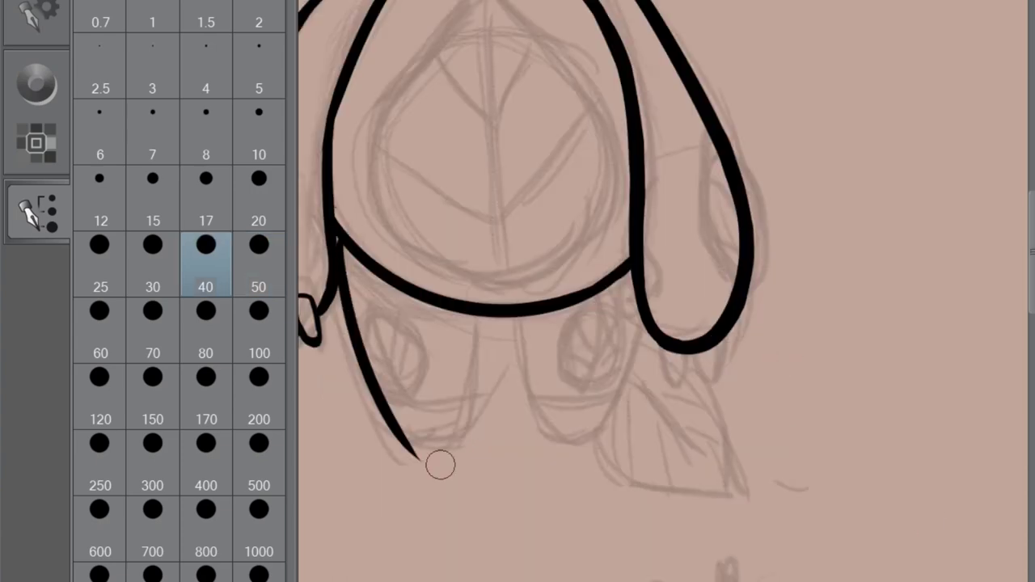
Step: Ink the two short legs below the front view's belly with the size 40 brush
{"action": "left_click_drag", "start_coordinate": [400, 421], "coordinate": [469, 461]}
{"action": "left_click_drag", "start_coordinate": [478, 347], "coordinate": [485, 433]}
{"action": "left_click_drag", "start_coordinate": [526, 320], "coordinate": [558, 434]}
{"action": "left_click_drag", "start_coordinate": [638, 346], "coordinate": [549, 184]}
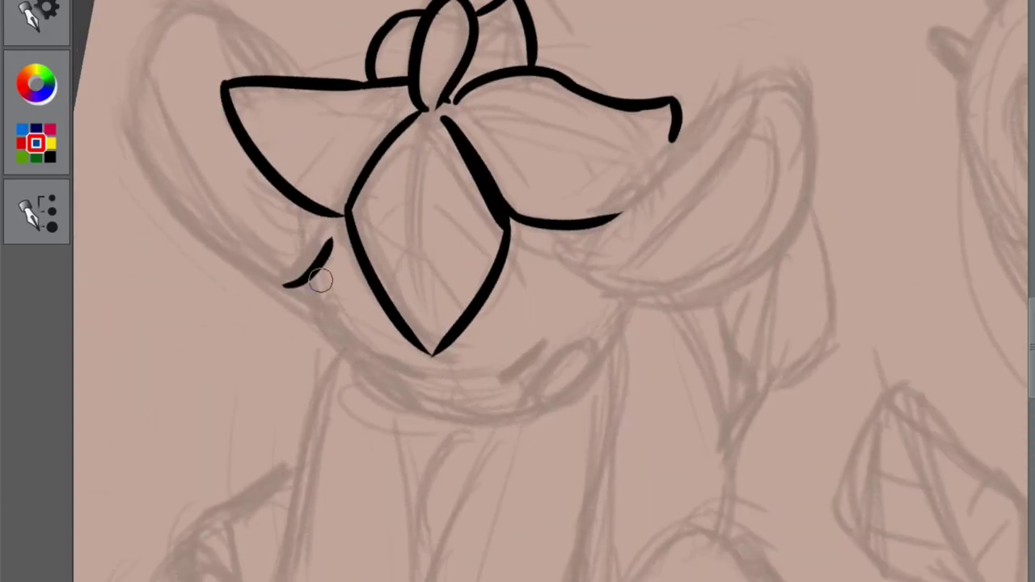
Step: Ink the crouching figure's face contour and ear edges beneath its leaf cap, following the faded sketch
{"action": "mouse_move", "coordinate": [313, 277]}
{"action": "left_mouse_down"}
{"action": "mouse_move", "coordinate": [374, 372]}
{"action": "mouse_move", "coordinate": [369, 360]}
{"action": "mouse_move", "coordinate": [375, 400]}
{"action": "left_mouse_up"}
{"action": "mouse_move", "coordinate": [335, 356]}
{"action": "left_mouse_down"}
{"action": "mouse_move", "coordinate": [385, 395]}
{"action": "mouse_move", "coordinate": [309, 306]}
{"action": "left_mouse_up"}
{"action": "left_click_drag", "start_coordinate": [300, 310], "coordinate": [309, 306]}
{"action": "mouse_move", "coordinate": [485, 258]}
{"action": "left_mouse_down"}
{"action": "mouse_move", "coordinate": [428, 300]}
{"action": "mouse_move", "coordinate": [489, 263]}
{"action": "left_mouse_up"}
{"action": "left_click_drag", "start_coordinate": [522, 201], "coordinate": [501, 249]}
{"action": "mouse_move", "coordinate": [449, 143]}
{"action": "left_mouse_down"}
{"action": "mouse_move", "coordinate": [604, 255]}
{"action": "mouse_move", "coordinate": [592, 319]}
{"action": "left_mouse_up"}
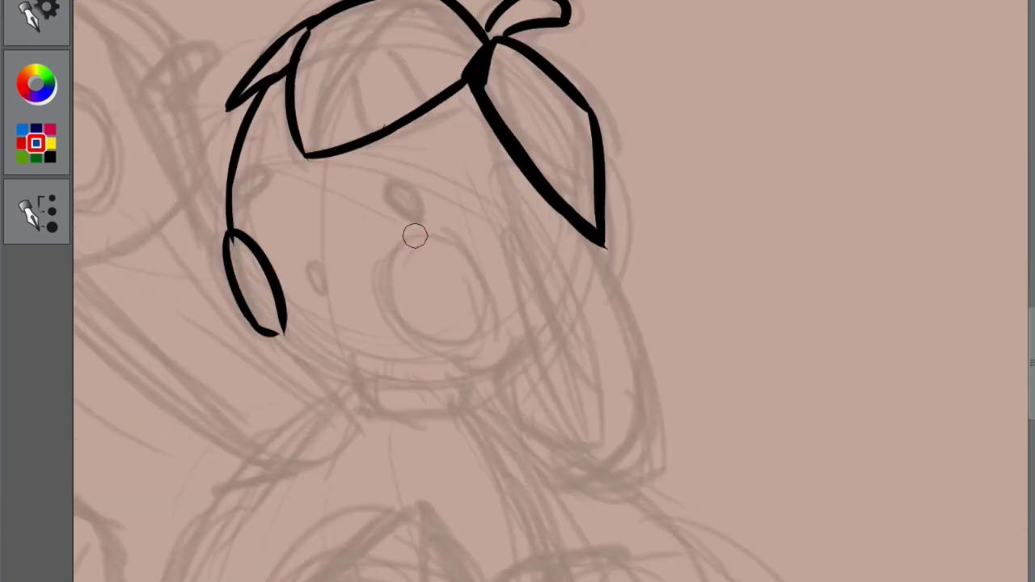
Step: Try inking the round cheek on the waving figure's face and undo the stroke
{"action": "mouse_move", "coordinate": [414, 235]}
{"action": "left_mouse_down"}
{"action": "mouse_move", "coordinate": [428, 342]}
{"action": "mouse_move", "coordinate": [469, 301]}
{"action": "left_mouse_up"}
{"action": "key", "text": "ctrl+z"}
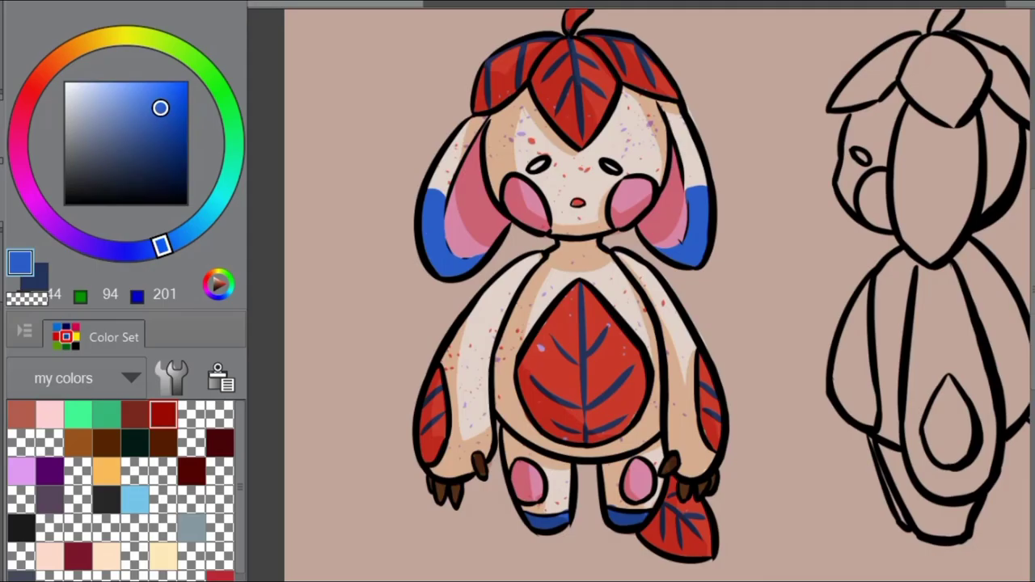
Step: Try golden-yellow and blue color variants on the leaf patch of the front view's arm
{"action": "scroll", "coordinate": [639, 416], "scroll_direction": "down", "scroll_amount": 5}
{"action": "scroll", "coordinate": [637, 390], "scroll_direction": "up", "scroll_amount": 4}
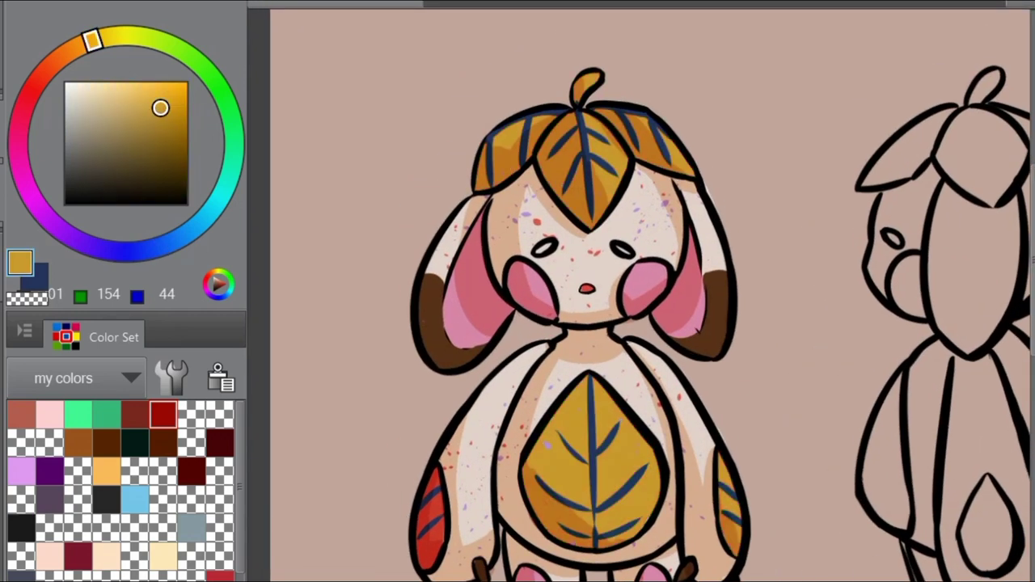
{"action": "left_click", "coordinate": [430, 520]}
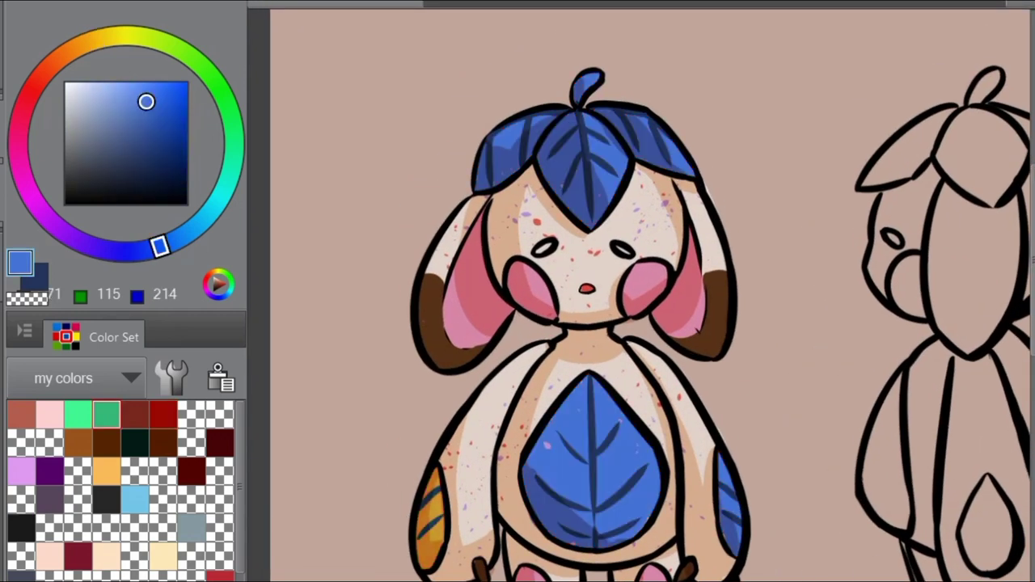
{"action": "left_click", "coordinate": [430, 520]}
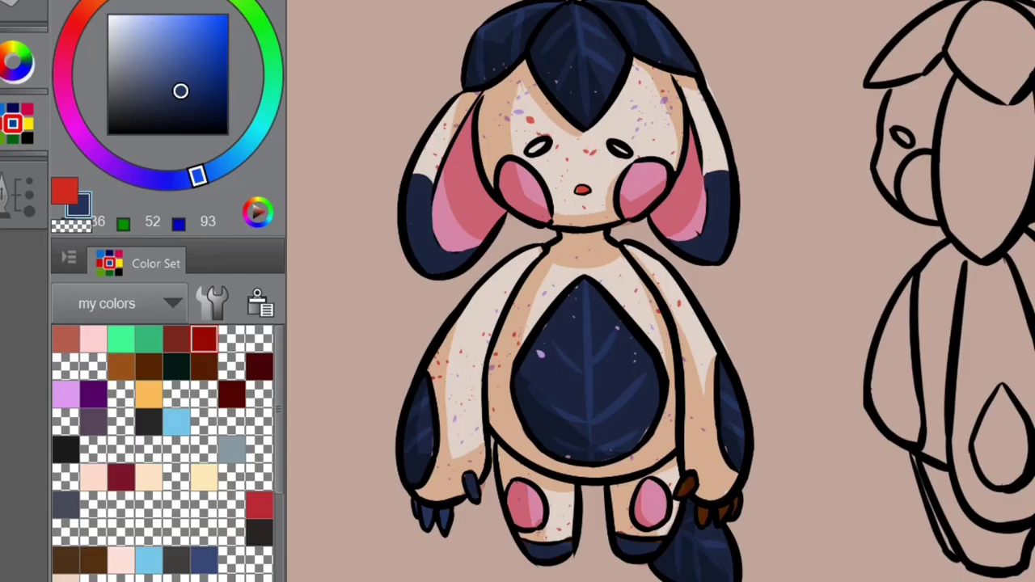
{"action": "scroll", "coordinate": [673, 217], "scroll_direction": "down", "scroll_amount": 4}
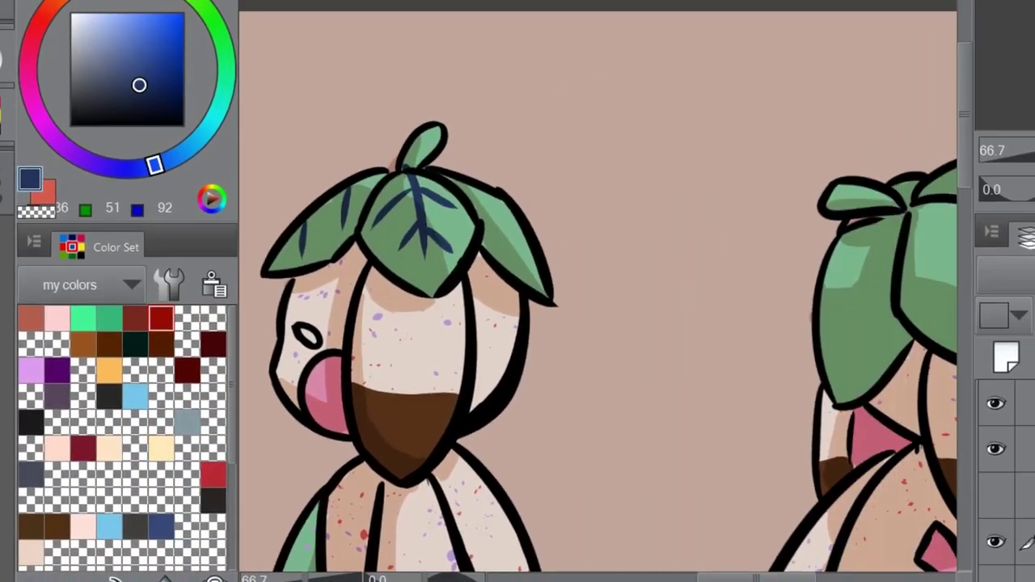
Step: Draw dark blue veins on the side view's rear cap leaf and on its green arm patch
{"action": "left_click_drag", "start_coordinate": [489, 196], "coordinate": [491, 233]}
{"action": "left_click_drag", "start_coordinate": [516, 220], "coordinate": [519, 253]}
{"action": "mouse_move", "coordinate": [453, 453]}
{"action": "left_mouse_down"}
{"action": "mouse_move", "coordinate": [530, 226]}
{"action": "mouse_move", "coordinate": [530, 132]}
{"action": "left_mouse_up"}
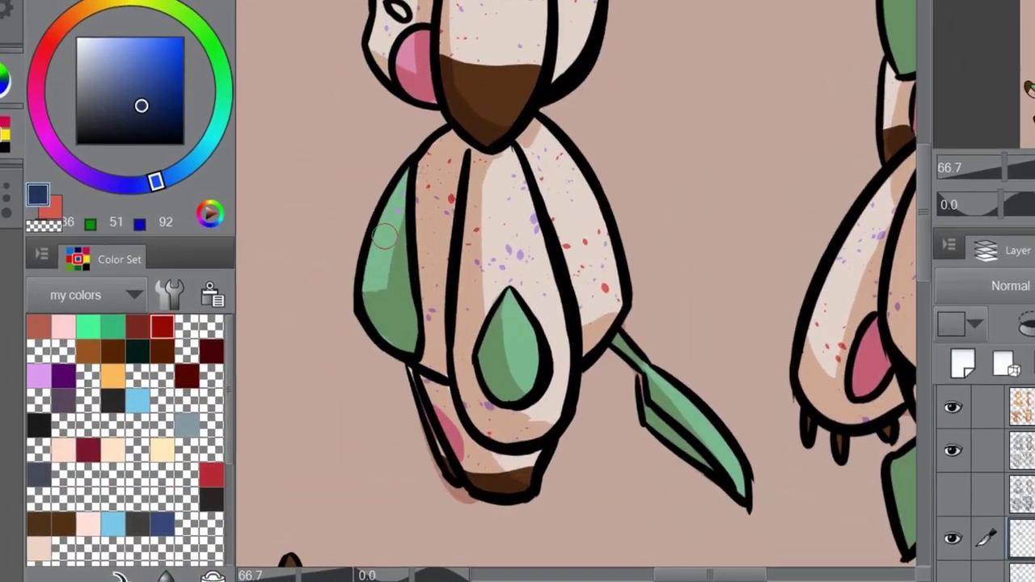
{"action": "left_click_drag", "start_coordinate": [365, 263], "coordinate": [395, 235]}
{"action": "left_click_drag", "start_coordinate": [364, 318], "coordinate": [398, 288]}
Step: Draw a dark blue midrib and branching veins on the side view's teardrop-shaped leaf patch
{"action": "scroll", "coordinate": [437, 273], "scroll_direction": "down", "scroll_amount": 5}
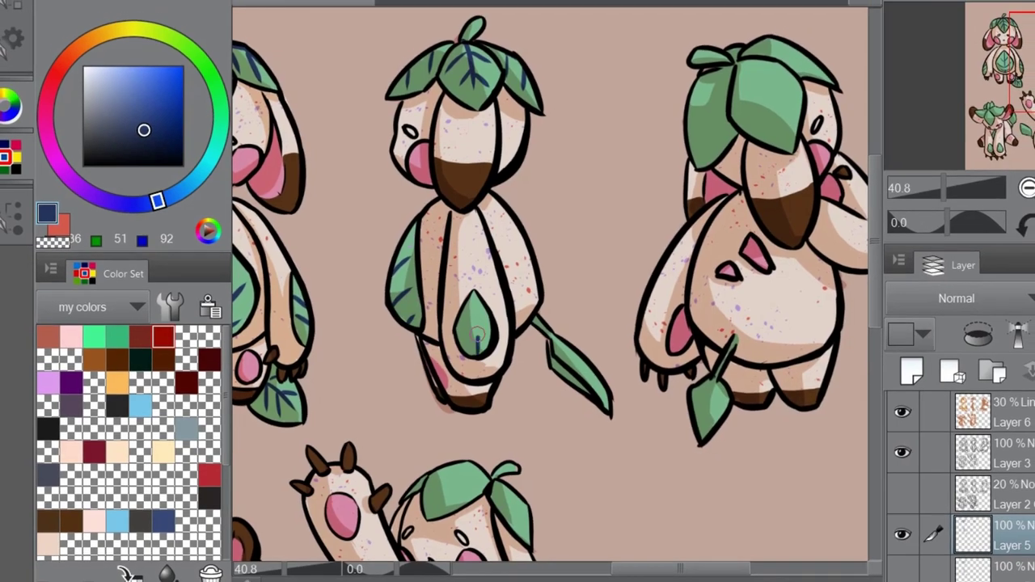
{"action": "left_click_drag", "start_coordinate": [470, 301], "coordinate": [471, 355]}
{"action": "left_click_drag", "start_coordinate": [457, 318], "coordinate": [470, 330]}
{"action": "left_click_drag", "start_coordinate": [484, 318], "coordinate": [470, 347]}
{"action": "left_click_drag", "start_coordinate": [485, 336], "coordinate": [471, 347]}
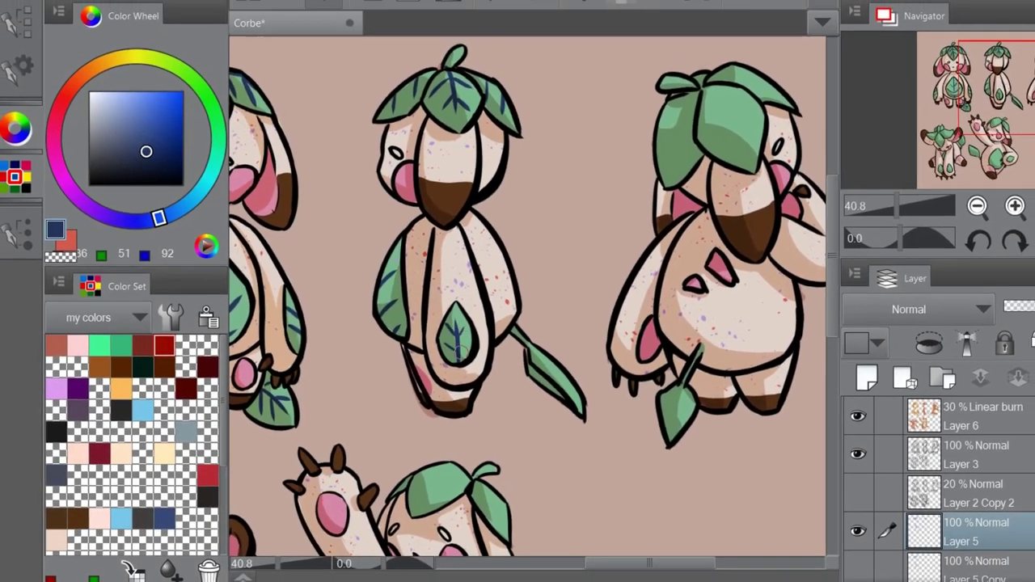
Step: Draw short dark blue veins on the side view's leaf-shaped tail
{"action": "left_click_drag", "start_coordinate": [582, 323], "coordinate": [461, 323]}
{"action": "left_click_drag", "start_coordinate": [427, 353], "coordinate": [432, 369]}
{"action": "left_click_drag", "start_coordinate": [448, 375], "coordinate": [454, 392]}
Step: Draw a dark blue midrib and side veins on the leaf tail of the figure with its hand raised to its face
{"action": "mouse_move", "coordinate": [502, 323]}
{"action": "left_mouse_down"}
{"action": "mouse_move", "coordinate": [419, 380]}
{"action": "mouse_move", "coordinate": [361, 296]}
{"action": "left_mouse_up"}
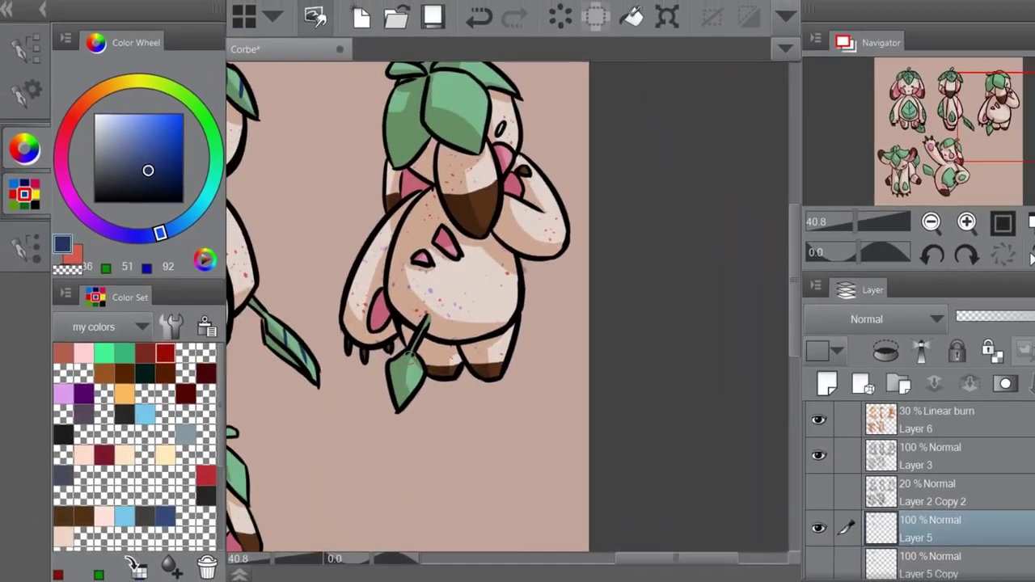
{"action": "left_click_drag", "start_coordinate": [423, 357], "coordinate": [412, 392]}
{"action": "mouse_move", "coordinate": [422, 368]}
{"action": "left_mouse_down"}
{"action": "mouse_move", "coordinate": [426, 380]}
{"action": "mouse_move", "coordinate": [403, 377]}
{"action": "left_mouse_up"}
{"action": "left_click_drag", "start_coordinate": [414, 369], "coordinate": [406, 378]}
Step: Draw dark blue branching veins on the cap leaves of the figure with its hand raised to its face
{"action": "left_click_drag", "start_coordinate": [453, 242], "coordinate": [394, 339]}
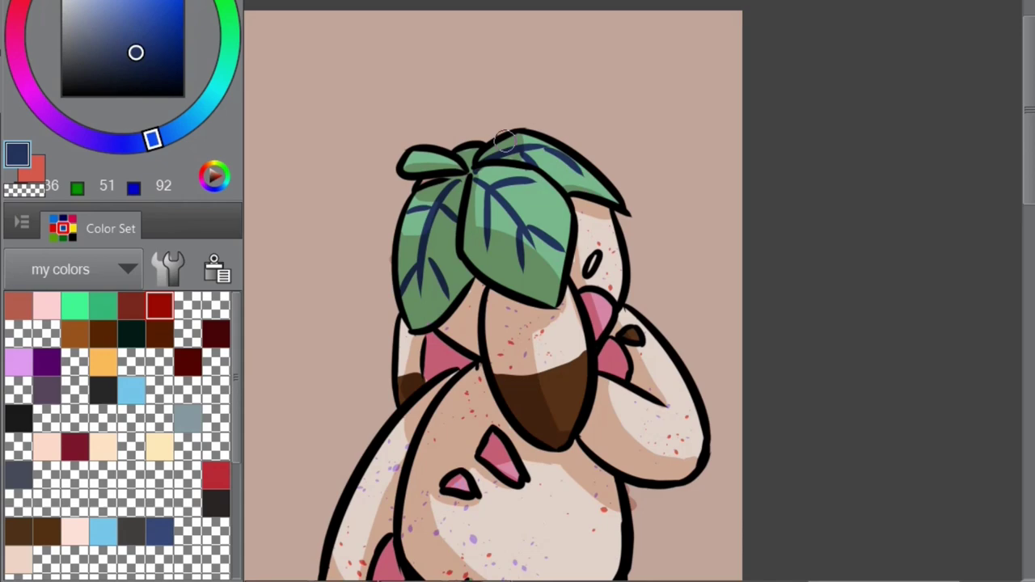
{"action": "left_click_drag", "start_coordinate": [526, 485], "coordinate": [538, 102]}
{"action": "left_click_drag", "start_coordinate": [339, 404], "coordinate": [562, 134]}
{"action": "left_click_drag", "start_coordinate": [251, 260], "coordinate": [502, 150]}
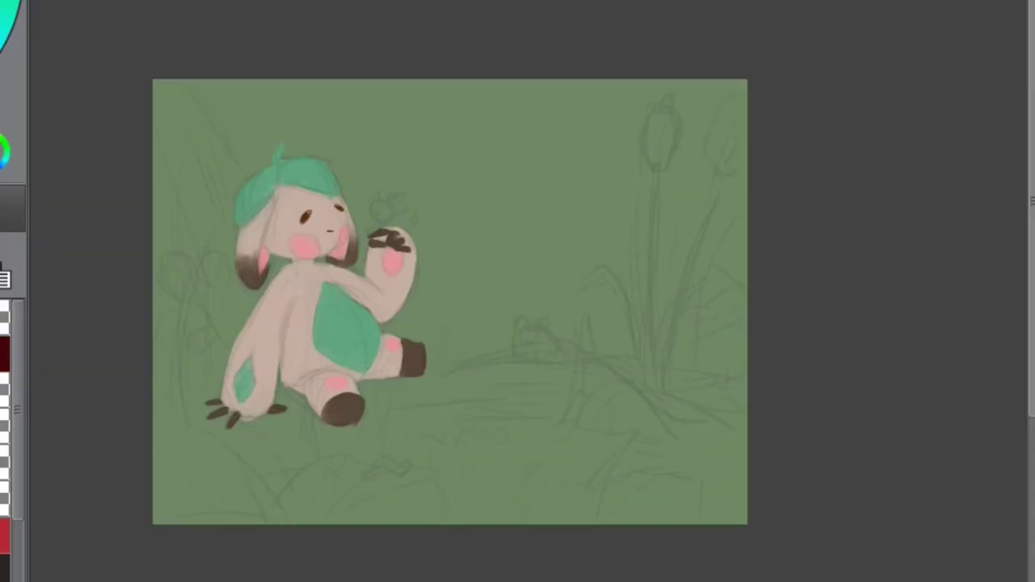
Step: Brush over the background beside the seated creature and hide the rough sketch layer at the top of the stack
{"action": "left_click_drag", "start_coordinate": [190, 128], "coordinate": [212, 255]}
{"action": "left_click", "coordinate": [5, 382]}
{"action": "mouse_move", "coordinate": [163, 150]}
{"action": "left_mouse_down"}
{"action": "mouse_move", "coordinate": [167, 243]}
{"action": "mouse_move", "coordinate": [198, 153]}
{"action": "left_mouse_up"}
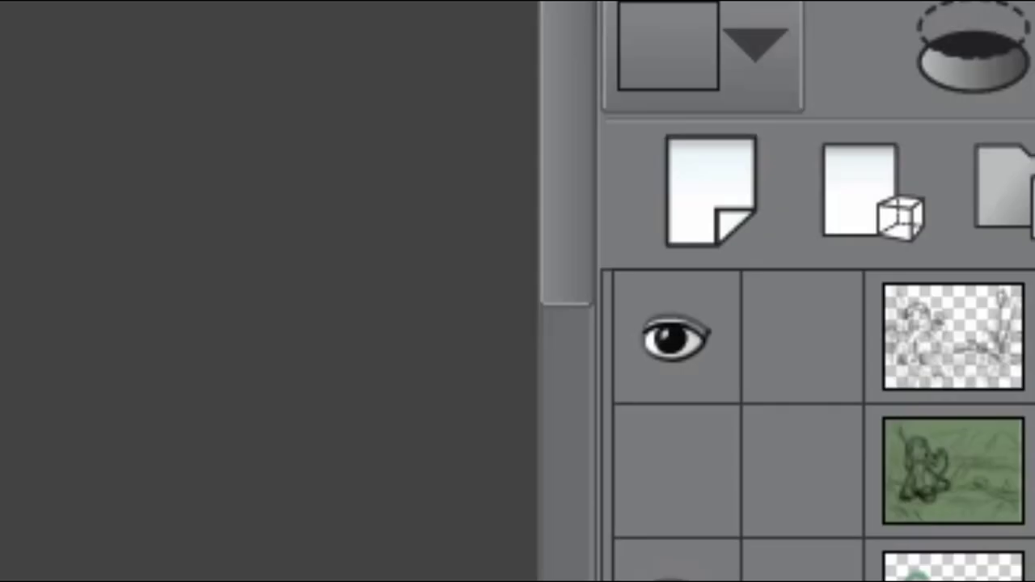
{"action": "left_click", "coordinate": [671, 340]}
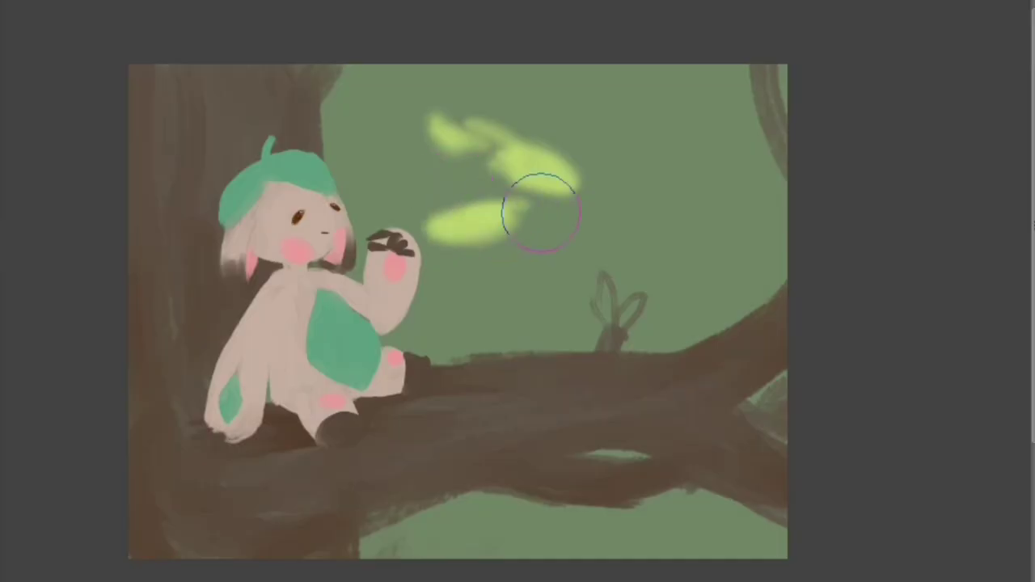
Step: Paint soft yellow-green and dark green foliage dabs across the background above and below the branch
{"action": "mouse_move", "coordinate": [539, 215]}
{"action": "left_mouse_down"}
{"action": "mouse_move", "coordinate": [606, 300]}
{"action": "mouse_move", "coordinate": [730, 266]}
{"action": "mouse_move", "coordinate": [370, 69]}
{"action": "mouse_move", "coordinate": [429, 87]}
{"action": "left_mouse_up"}
{"action": "left_click_drag", "start_coordinate": [501, 87], "coordinate": [552, 94]}
{"action": "left_click_drag", "start_coordinate": [388, 530], "coordinate": [506, 534]}
{"action": "left_click_drag", "start_coordinate": [469, 307], "coordinate": [525, 306]}
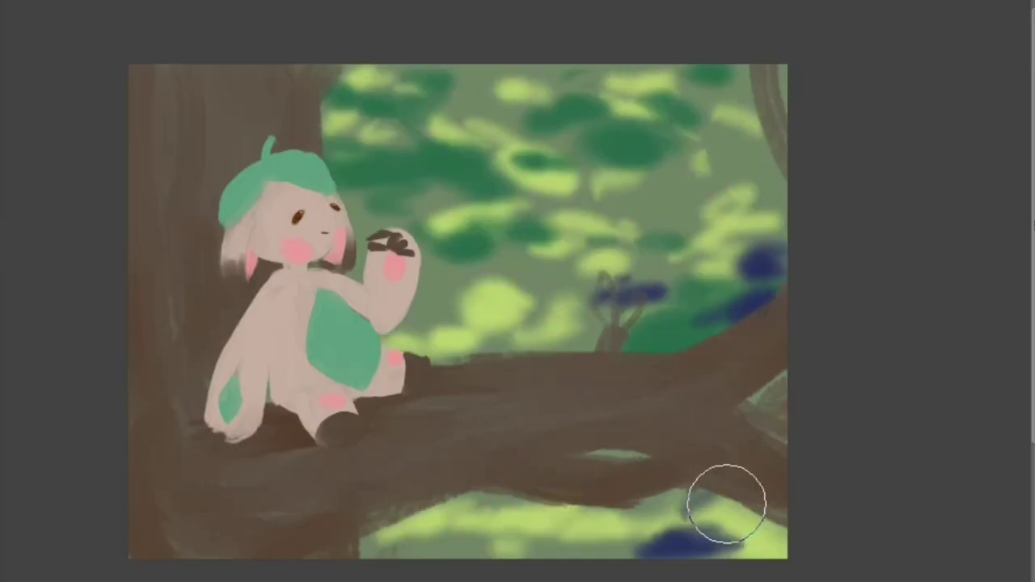
Step: Paint blurred dark teal shadows and light blue sky spots among the background foliage
{"action": "mouse_move", "coordinate": [726, 504]}
{"action": "left_mouse_down"}
{"action": "mouse_move", "coordinate": [520, 519]}
{"action": "mouse_move", "coordinate": [552, 556]}
{"action": "left_mouse_up"}
{"action": "left_click_drag", "start_coordinate": [428, 242], "coordinate": [525, 320]}
{"action": "left_click_drag", "start_coordinate": [489, 113], "coordinate": [495, 116]}
{"action": "left_click_drag", "start_coordinate": [728, 141], "coordinate": [752, 165]}
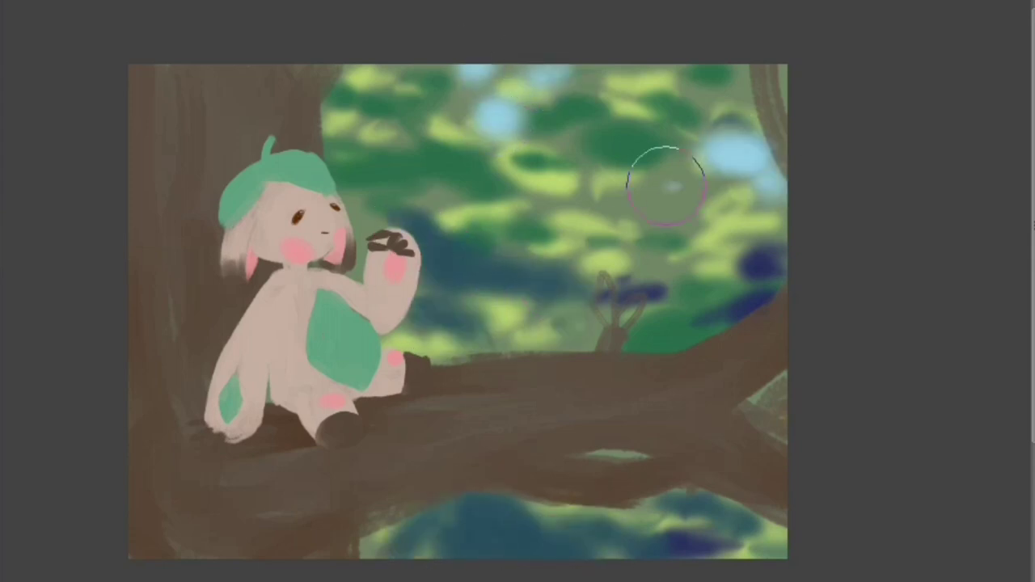
Step: Paint blurred purple tree trunks behind the branch, darken the lower foliage with teal and add green leaf dabs
{"action": "mouse_move", "coordinate": [678, 340]}
{"action": "left_mouse_down"}
{"action": "mouse_move", "coordinate": [676, 80]}
{"action": "mouse_move", "coordinate": [659, 145]}
{"action": "mouse_move", "coordinate": [538, 138]}
{"action": "mouse_move", "coordinate": [786, 161]}
{"action": "mouse_move", "coordinate": [564, 166]}
{"action": "mouse_move", "coordinate": [612, 216]}
{"action": "mouse_move", "coordinate": [481, 51]}
{"action": "mouse_move", "coordinate": [671, 353]}
{"action": "left_mouse_up"}
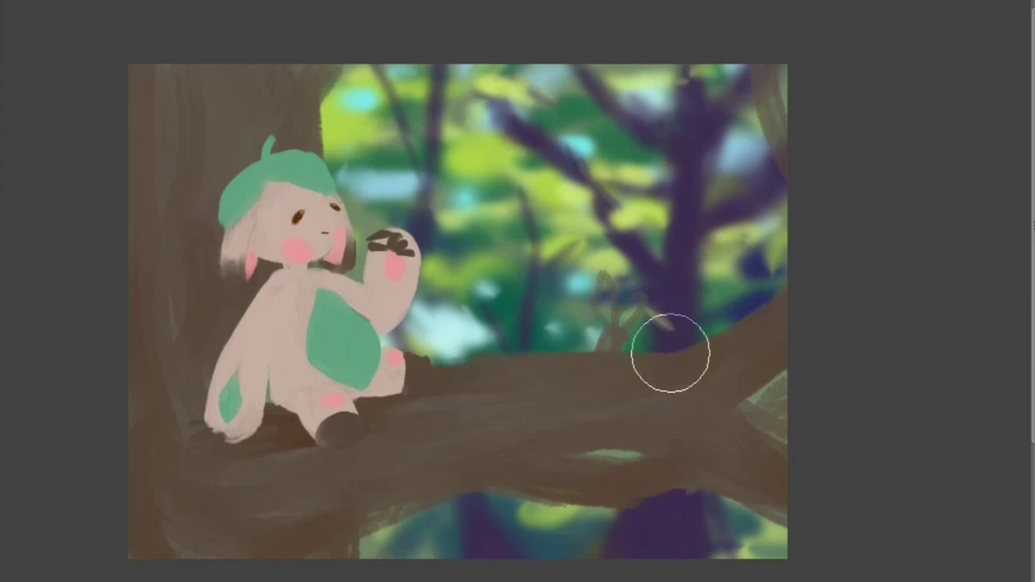
{"action": "mouse_move", "coordinate": [615, 534]}
{"action": "left_mouse_down"}
{"action": "mouse_move", "coordinate": [726, 515]}
{"action": "mouse_move", "coordinate": [537, 525]}
{"action": "mouse_move", "coordinate": [461, 360]}
{"action": "mouse_move", "coordinate": [468, 337]}
{"action": "mouse_move", "coordinate": [441, 356]}
{"action": "left_mouse_up"}
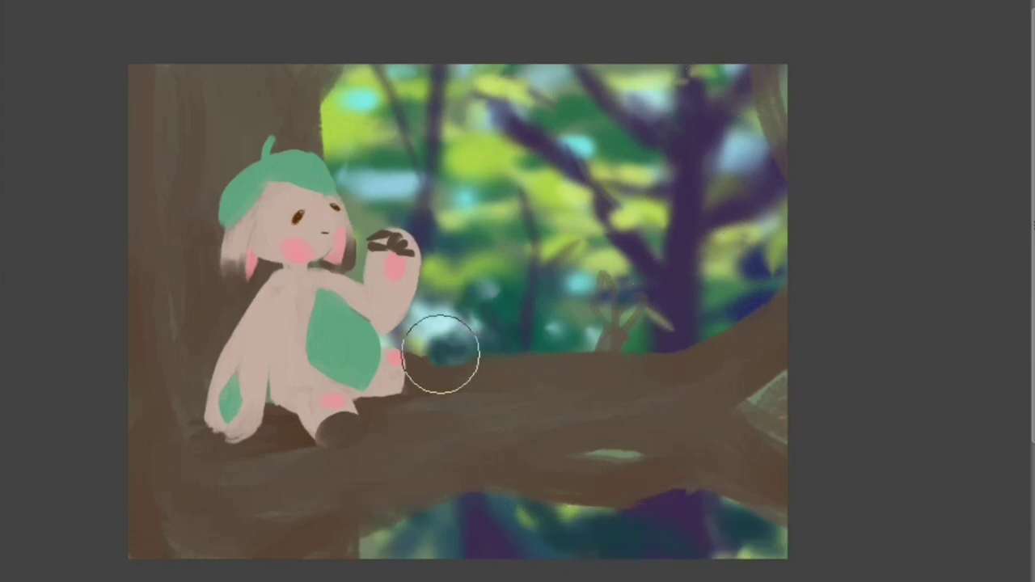
{"action": "mouse_move", "coordinate": [513, 263]}
{"action": "left_mouse_down"}
{"action": "mouse_move", "coordinate": [572, 287]}
{"action": "mouse_move", "coordinate": [628, 78]}
{"action": "mouse_move", "coordinate": [751, 152]}
{"action": "mouse_move", "coordinate": [765, 219]}
{"action": "mouse_move", "coordinate": [315, 86]}
{"action": "left_mouse_up"}
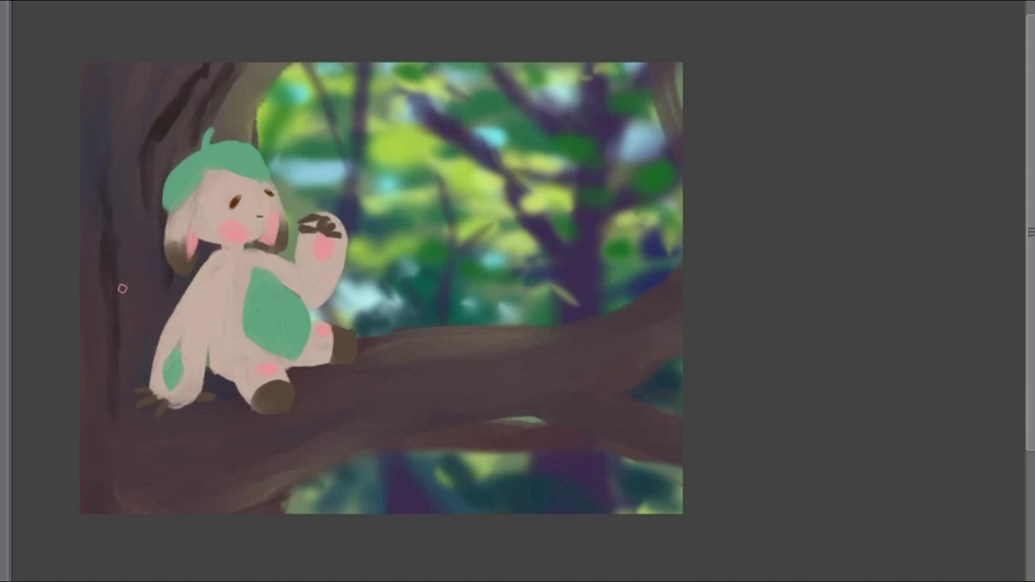
Step: Paint dark bark streaks along the foreground tree trunk and the branch the creature sits on
{"action": "mouse_move", "coordinate": [111, 194]}
{"action": "left_mouse_down"}
{"action": "mouse_move", "coordinate": [97, 335]}
{"action": "mouse_move", "coordinate": [492, 399]}
{"action": "left_mouse_up"}
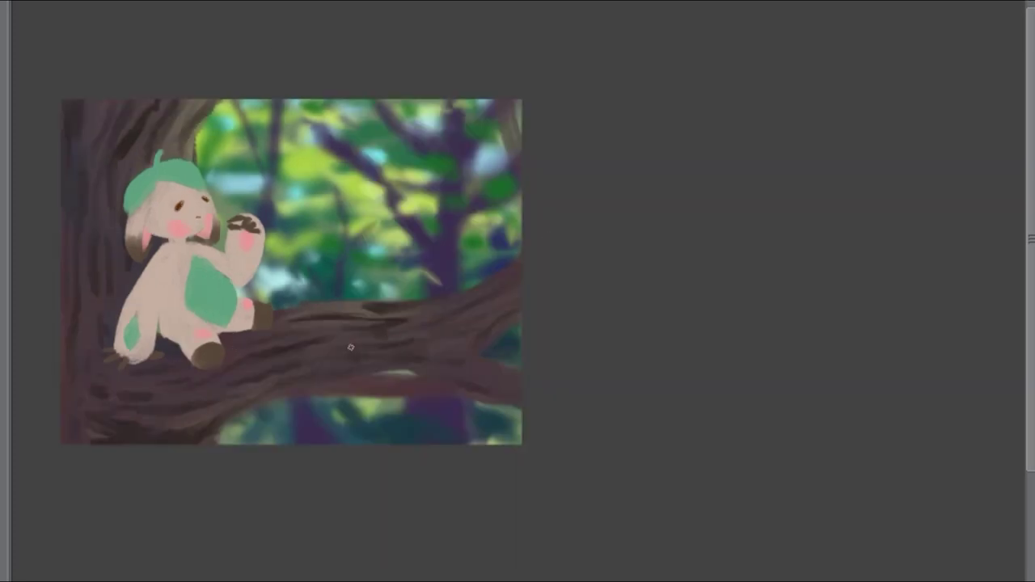
Step: Paint teal moss patches on the branch and the trunk's base and blend them into the bark
{"action": "scroll", "coordinate": [492, 395], "scroll_direction": "up", "scroll_amount": 2}
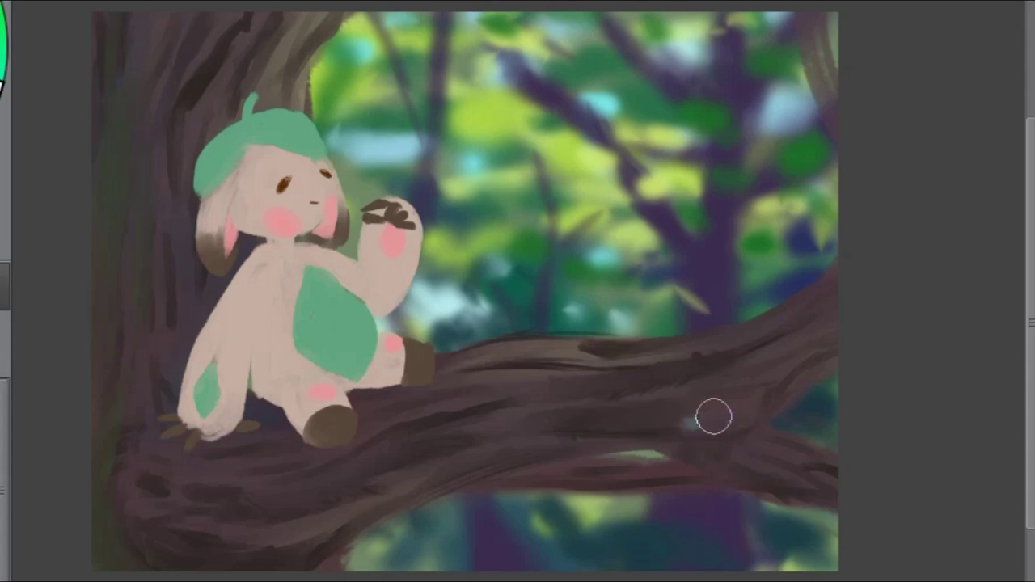
{"action": "mouse_move", "coordinate": [714, 417]}
{"action": "left_mouse_down"}
{"action": "mouse_move", "coordinate": [755, 410]}
{"action": "mouse_move", "coordinate": [721, 405]}
{"action": "mouse_move", "coordinate": [675, 373]}
{"action": "mouse_move", "coordinate": [709, 426]}
{"action": "mouse_move", "coordinate": [777, 375]}
{"action": "mouse_move", "coordinate": [620, 428]}
{"action": "mouse_move", "coordinate": [739, 399]}
{"action": "mouse_move", "coordinate": [793, 370]}
{"action": "left_mouse_up"}
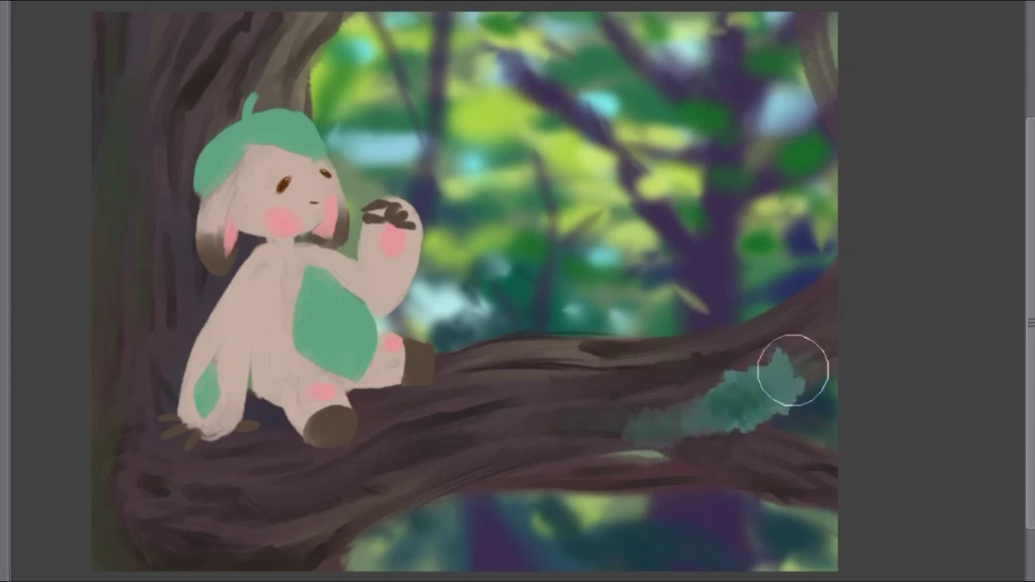
{"action": "mouse_move", "coordinate": [292, 532]}
{"action": "left_mouse_down"}
{"action": "mouse_move", "coordinate": [394, 457]}
{"action": "mouse_move", "coordinate": [255, 530]}
{"action": "mouse_move", "coordinate": [273, 478]}
{"action": "left_mouse_up"}
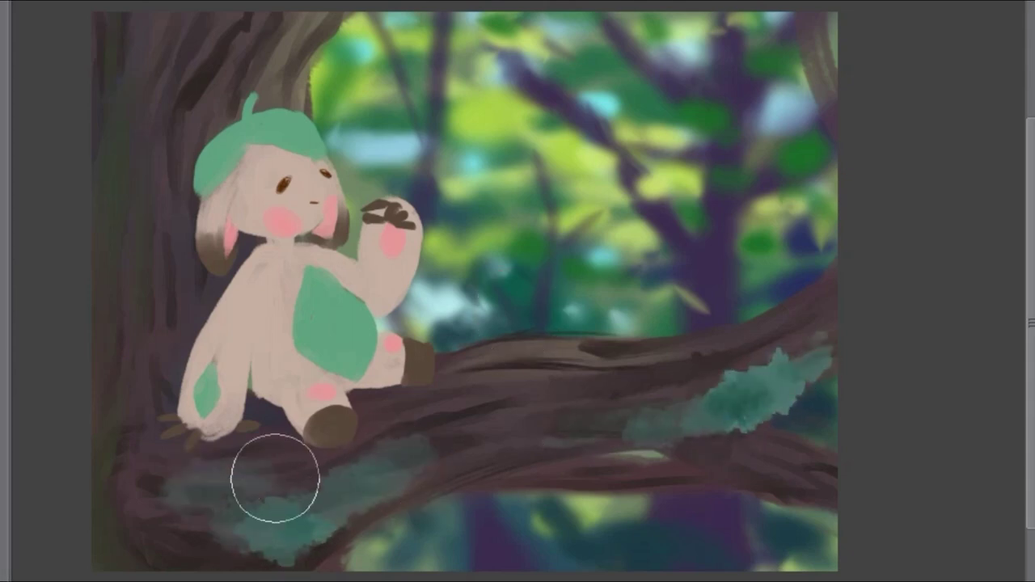
{"action": "scroll", "coordinate": [234, 484], "scroll_direction": "down", "scroll_amount": 2}
{"action": "scroll", "coordinate": [135, 233], "scroll_direction": "up", "scroll_amount": 3}
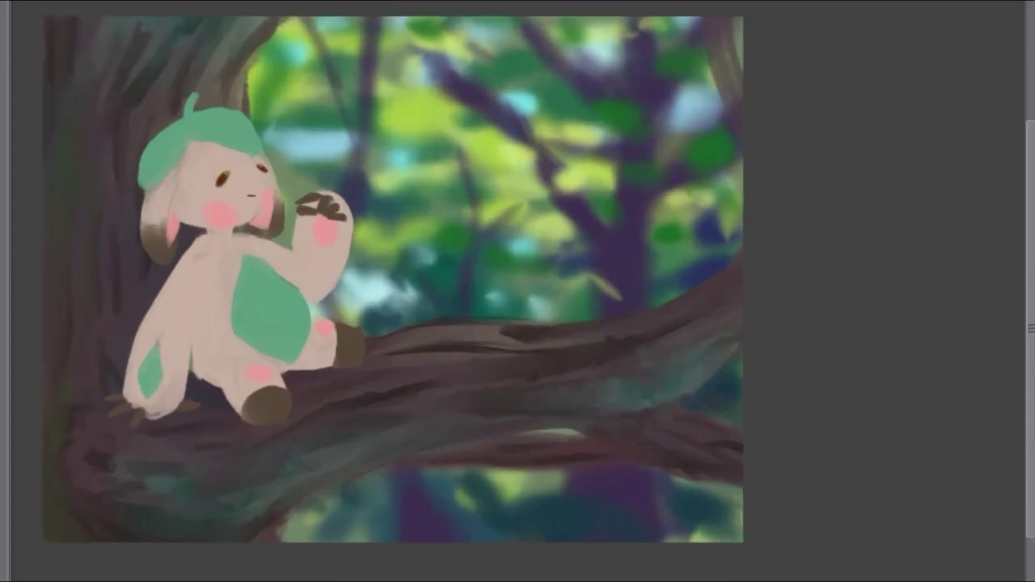
Step: Paint reddish and purple tones along the branch and trunk, with yellow-green highlights on the edges of the bark
{"action": "mouse_move", "coordinate": [534, 339]}
{"action": "left_mouse_down"}
{"action": "mouse_move", "coordinate": [468, 333]}
{"action": "mouse_move", "coordinate": [534, 361]}
{"action": "mouse_move", "coordinate": [520, 425]}
{"action": "left_mouse_up"}
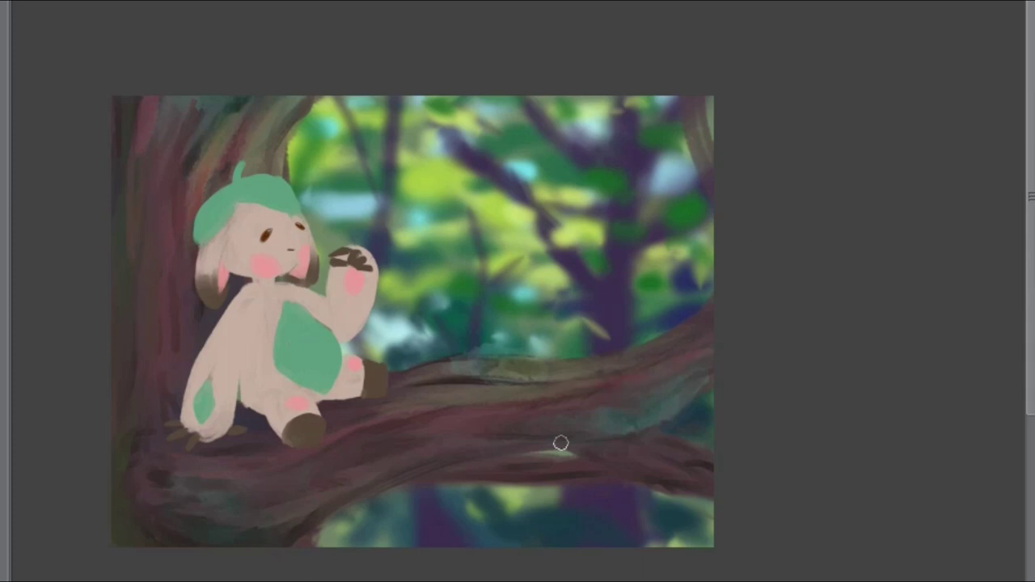
{"action": "left_click_drag", "start_coordinate": [146, 516], "coordinate": [247, 535]}
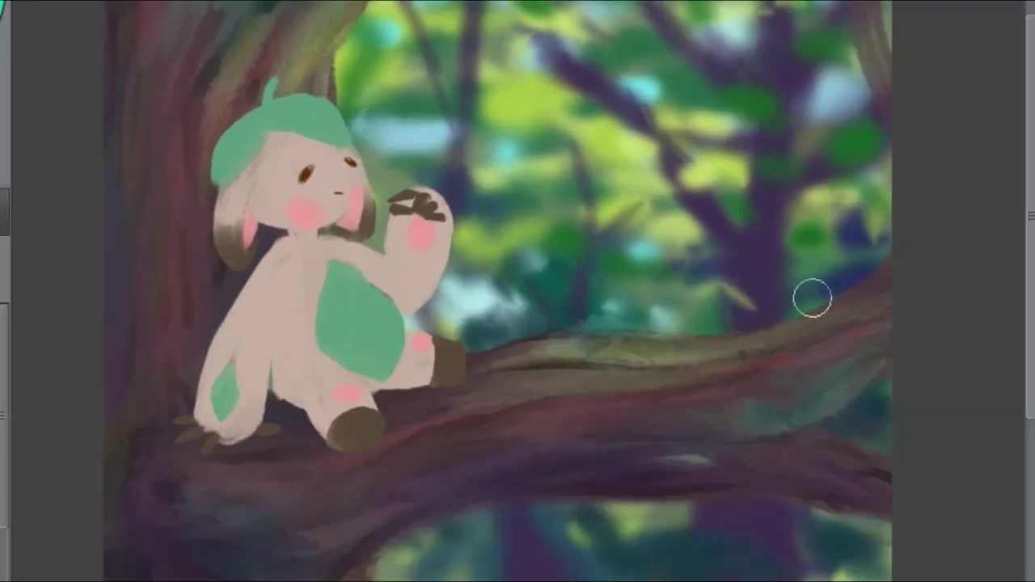
{"action": "left_click_drag", "start_coordinate": [460, 417], "coordinate": [378, 450]}
{"action": "left_click_drag", "start_coordinate": [416, 524], "coordinate": [312, 580]}
{"action": "left_click_drag", "start_coordinate": [799, 497], "coordinate": [856, 511]}
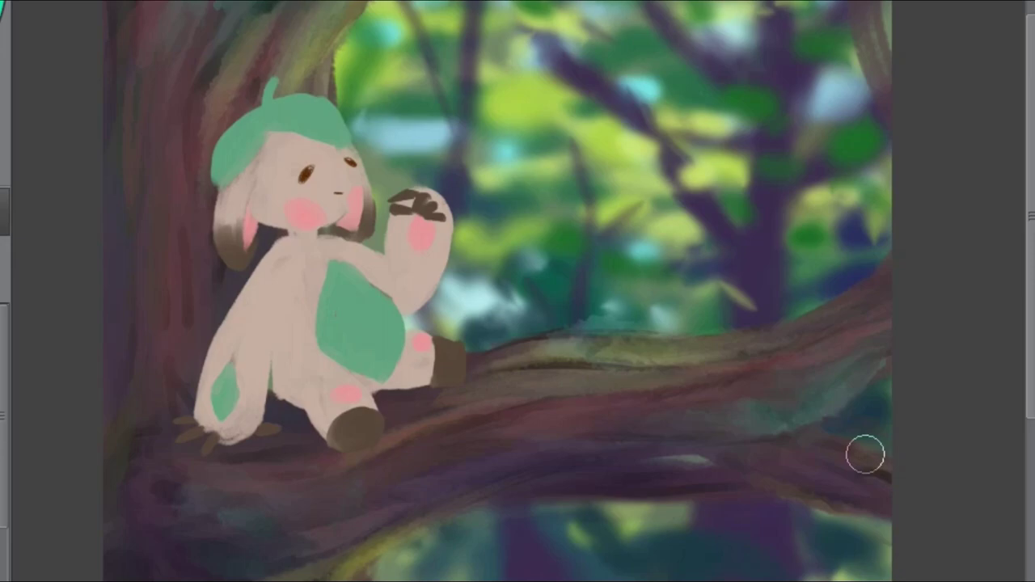
{"action": "left_click_drag", "start_coordinate": [847, 455], "coordinate": [890, 491]}
{"action": "scroll", "coordinate": [220, 413], "scroll_direction": "down", "scroll_amount": 1}
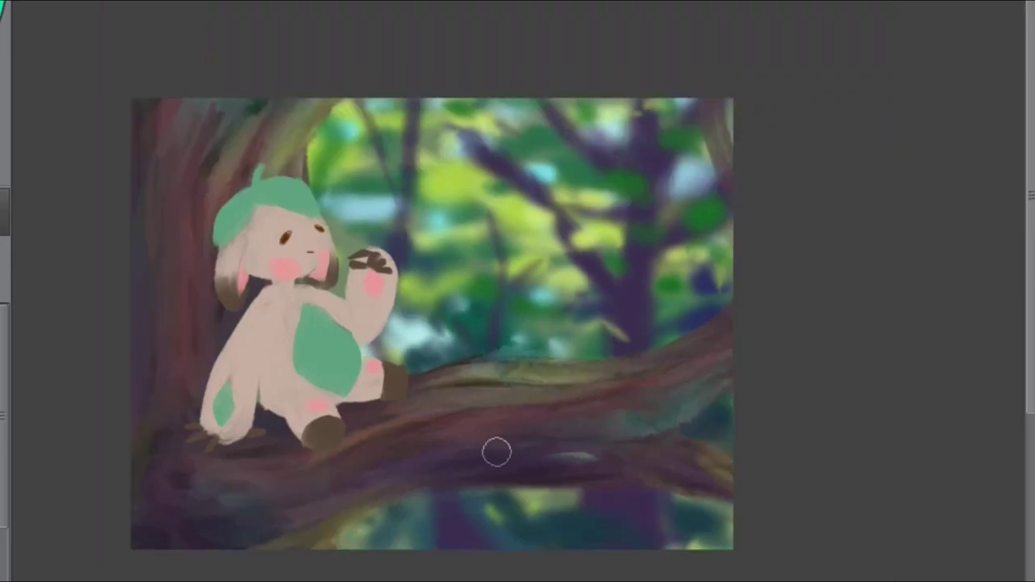
Step: Shade the creature's cheek beside the droopy ear in muted purple, and undo the last four strokes around the head
{"action": "scroll", "coordinate": [249, 238], "scroll_direction": "up", "scroll_amount": 5}
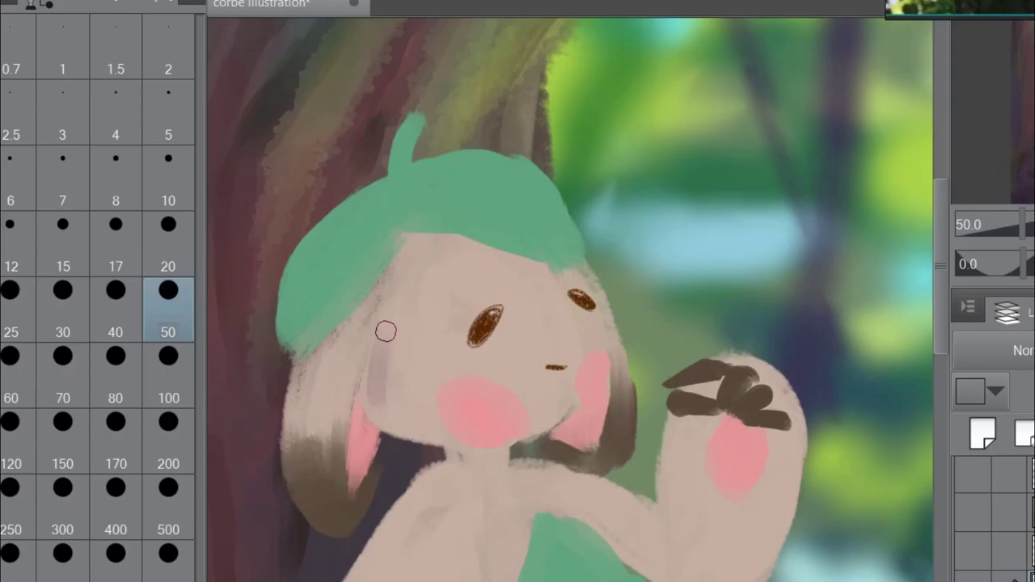
{"action": "left_click_drag", "start_coordinate": [249, 283], "coordinate": [330, 390]}
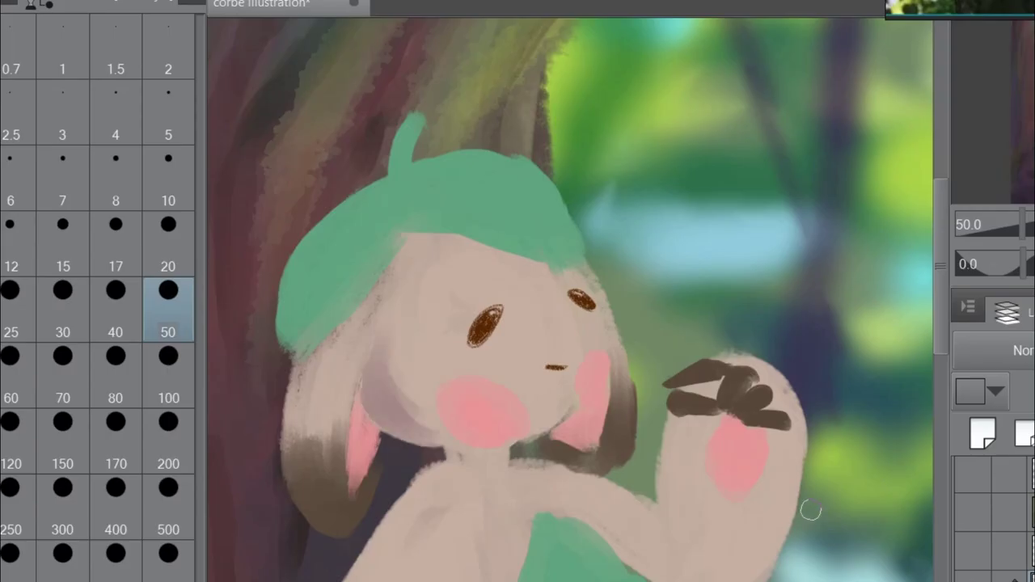
{"action": "left_click_drag", "start_coordinate": [264, 306], "coordinate": [309, 364]}
{"action": "left_click_drag", "start_coordinate": [292, 111], "coordinate": [490, 162]}
{"action": "left_click_drag", "start_coordinate": [416, 254], "coordinate": [321, 395]}
{"action": "key", "text": "ctrl+z"}
{"action": "key", "text": "ctrl+z"}
{"action": "key", "text": "ctrl+z"}
{"action": "key", "text": "ctrl+z"}
Step: Darken the upper segments of the belly leaf with muted green and blend the shading between the veins
{"action": "left_click_drag", "start_coordinate": [566, 323], "coordinate": [423, 250]}
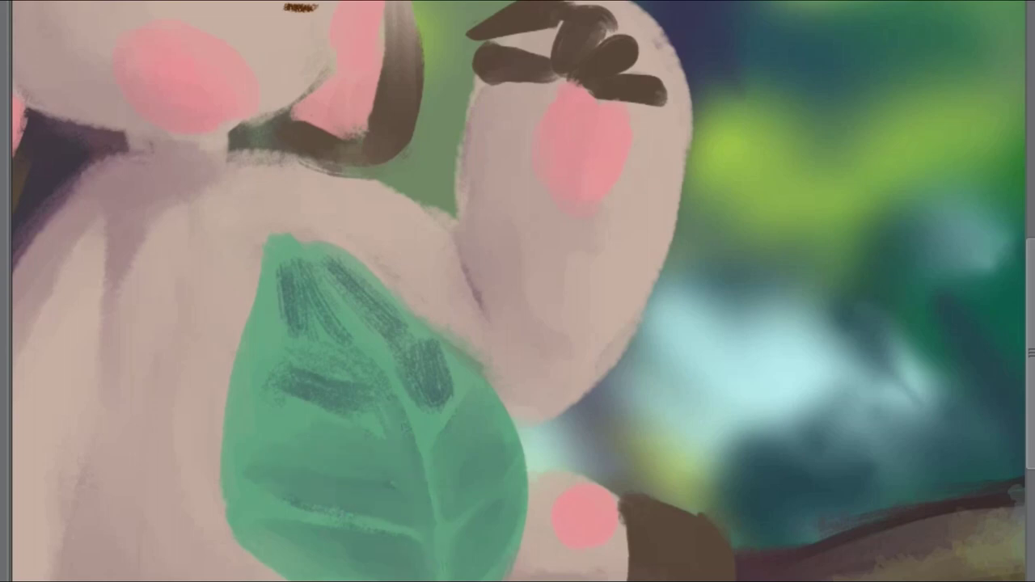
{"action": "left_click_drag", "start_coordinate": [429, 386], "coordinate": [477, 370]}
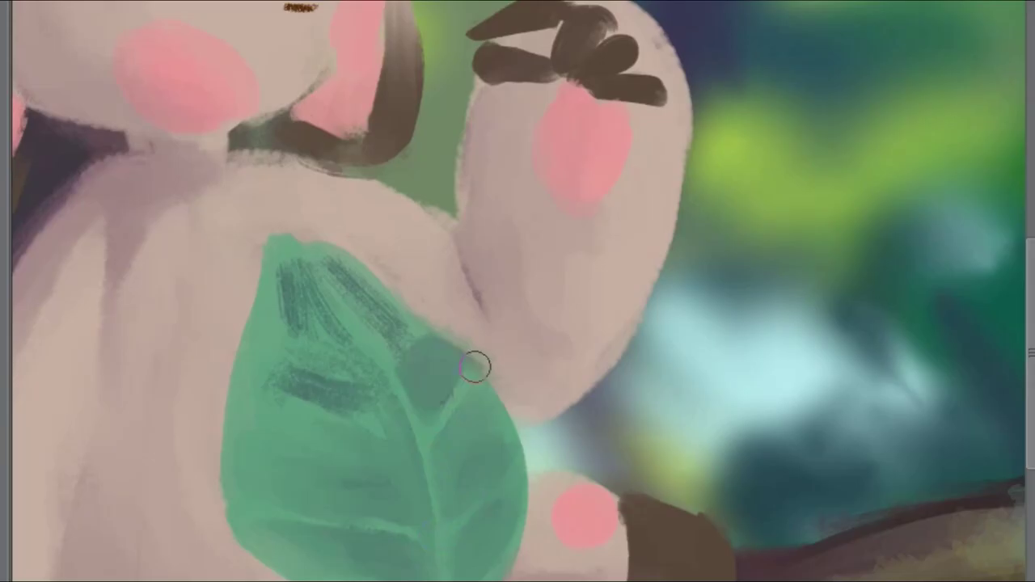
{"action": "left_click_drag", "start_coordinate": [257, 374], "coordinate": [348, 396]}
{"action": "scroll", "coordinate": [480, 431], "scroll_direction": "down", "scroll_amount": 4}
{"action": "scroll", "coordinate": [413, 416], "scroll_direction": "up", "scroll_amount": 4}
{"action": "left_click_drag", "start_coordinate": [408, 261], "coordinate": [492, 316]}
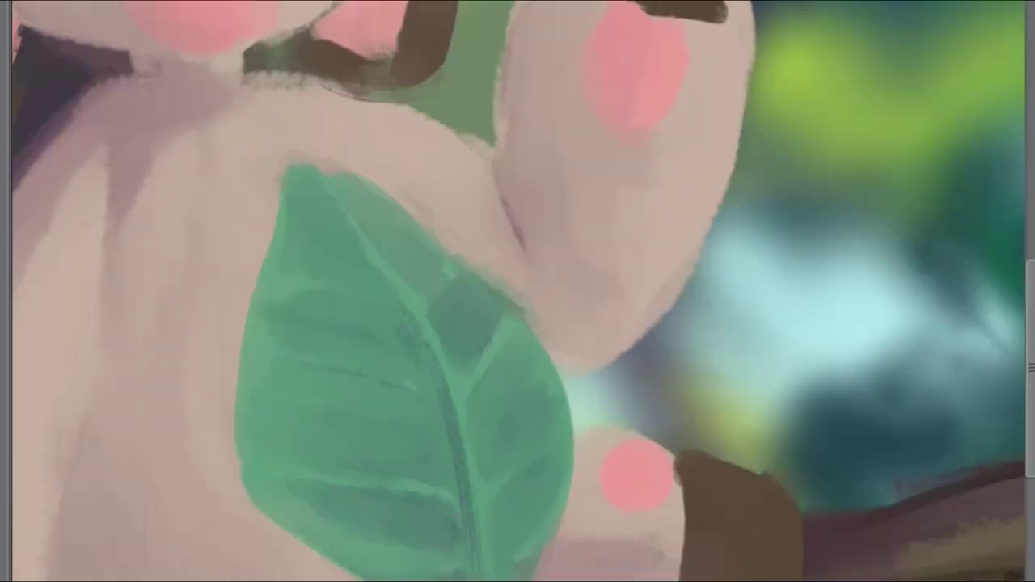
{"action": "scroll", "coordinate": [572, 376], "scroll_direction": "down", "scroll_amount": 5}
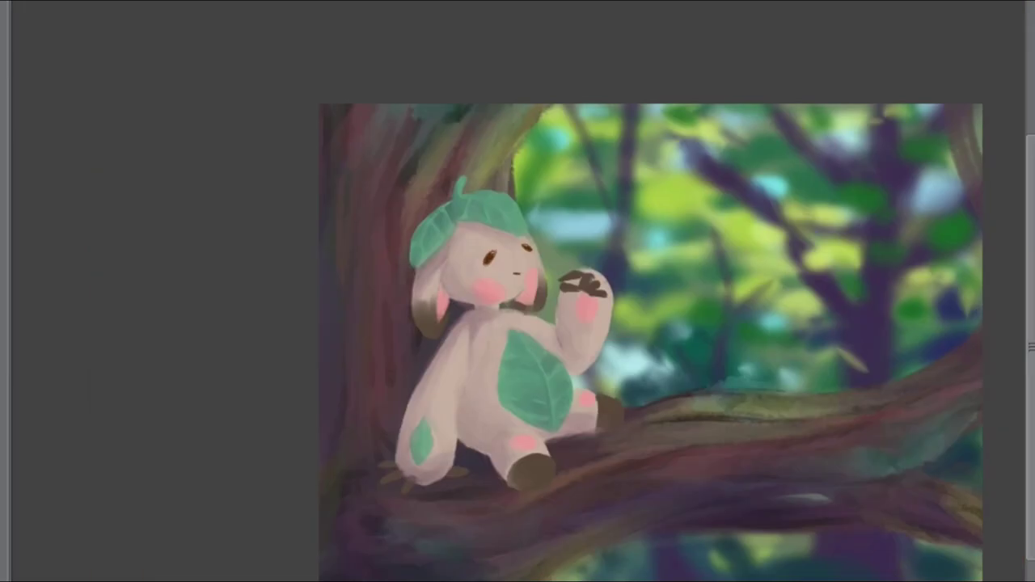
Step: Paint dark green shadows under the lower side veins of the belly leaf
{"action": "scroll", "coordinate": [439, 440], "scroll_direction": "up", "scroll_amount": 7}
{"action": "scroll", "coordinate": [321, 524], "scroll_direction": "down", "scroll_amount": 7}
{"action": "scroll", "coordinate": [432, 488], "scroll_direction": "up", "scroll_amount": 6}
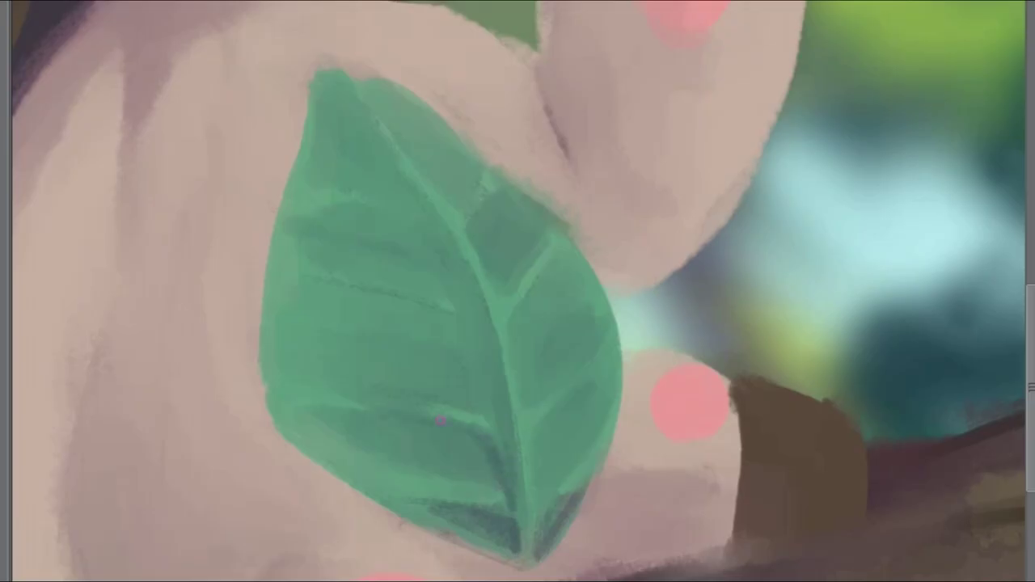
{"action": "left_click_drag", "start_coordinate": [292, 368], "coordinate": [372, 392]}
{"action": "left_click_drag", "start_coordinate": [492, 488], "coordinate": [346, 464]}
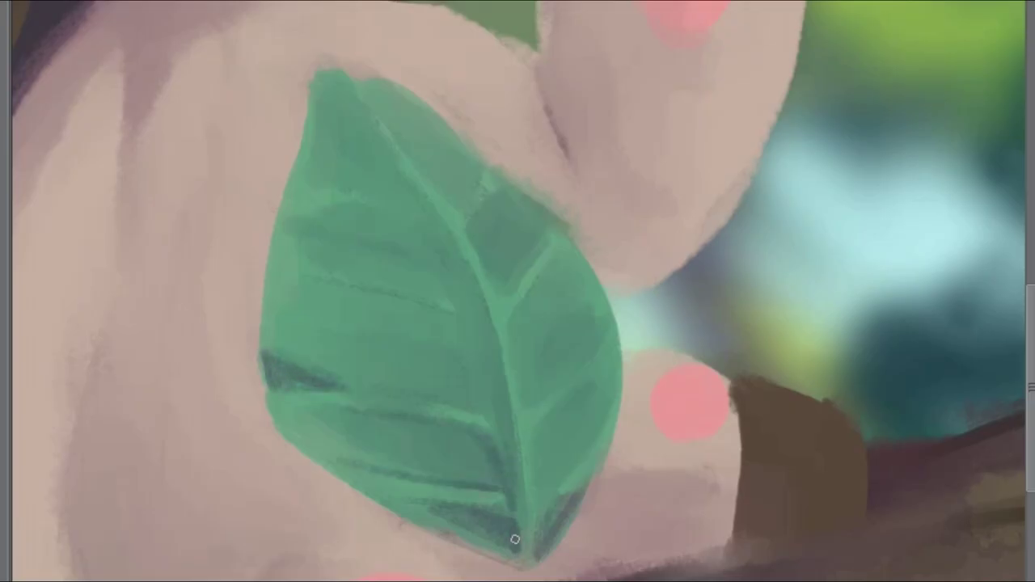
{"action": "scroll", "coordinate": [518, 539], "scroll_direction": "down", "scroll_amount": 2}
{"action": "scroll", "coordinate": [518, 453], "scroll_direction": "up", "scroll_amount": 1}
Step: Deepen the shading between the middle veins of the belly leaf, varying the brush size for edges and fills
{"action": "mouse_move", "coordinate": [306, 434]}
{"action": "left_mouse_down"}
{"action": "mouse_move", "coordinate": [519, 347]}
{"action": "mouse_move", "coordinate": [342, 476]}
{"action": "left_mouse_up"}
{"action": "key", "text": "bracketleft"}
{"action": "key", "text": "bracketleft"}
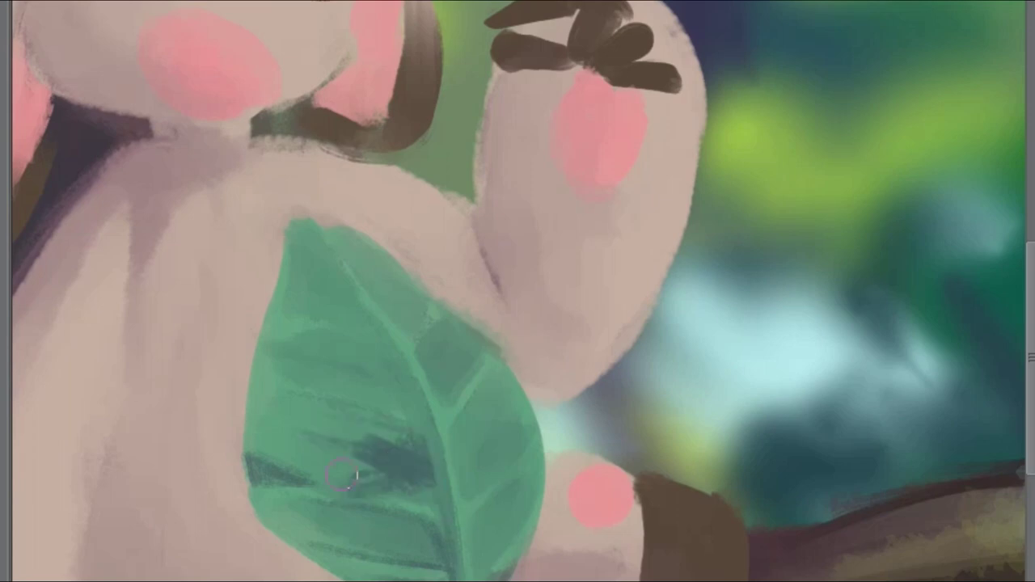
{"action": "left_click_drag", "start_coordinate": [430, 411], "coordinate": [387, 368]}
{"action": "key", "text": "bracketright"}
{"action": "key", "text": "bracketright"}
{"action": "left_click_drag", "start_coordinate": [253, 474], "coordinate": [269, 478]}
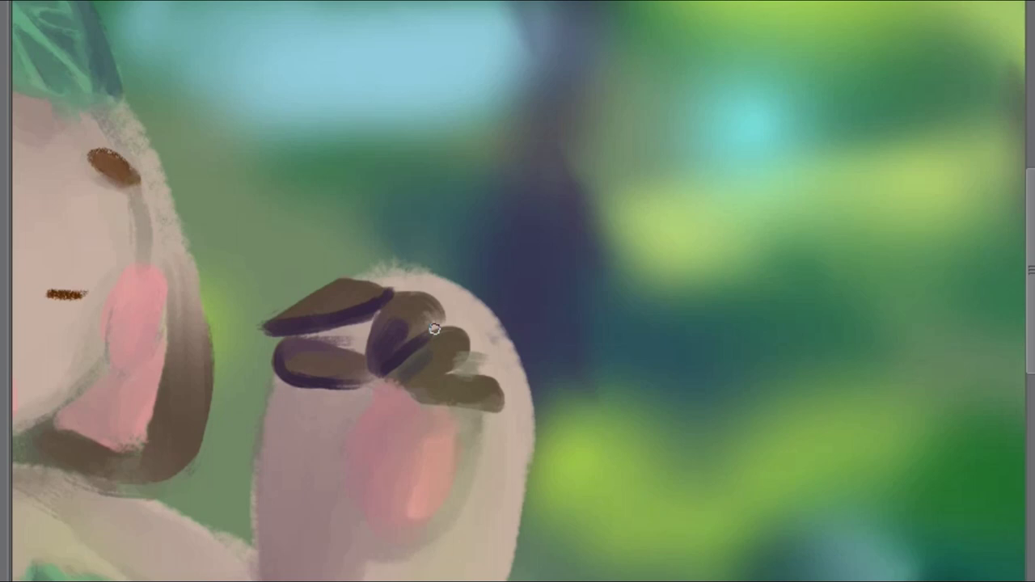
Step: Paint dark purple-brown shadows over the claws of the raised paw to separate and round them
{"action": "left_click_drag", "start_coordinate": [436, 329], "coordinate": [405, 292]}
{"action": "left_click_drag", "start_coordinate": [390, 378], "coordinate": [455, 402]}
{"action": "left_click_drag", "start_coordinate": [455, 375], "coordinate": [489, 418]}
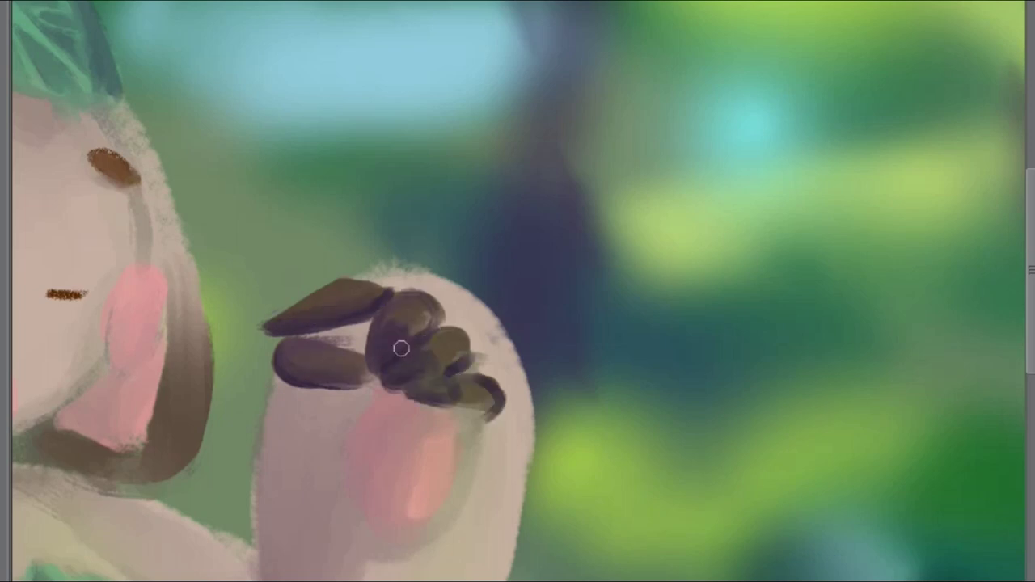
{"action": "left_click_drag", "start_coordinate": [450, 373], "coordinate": [481, 354]}
{"action": "mouse_move", "coordinate": [474, 364]}
{"action": "left_mouse_down"}
{"action": "mouse_move", "coordinate": [495, 379]}
{"action": "mouse_move", "coordinate": [484, 419]}
{"action": "left_mouse_up"}
{"action": "left_click_drag", "start_coordinate": [401, 396], "coordinate": [456, 416]}
{"action": "scroll", "coordinate": [467, 344], "scroll_direction": "down", "scroll_amount": 5}
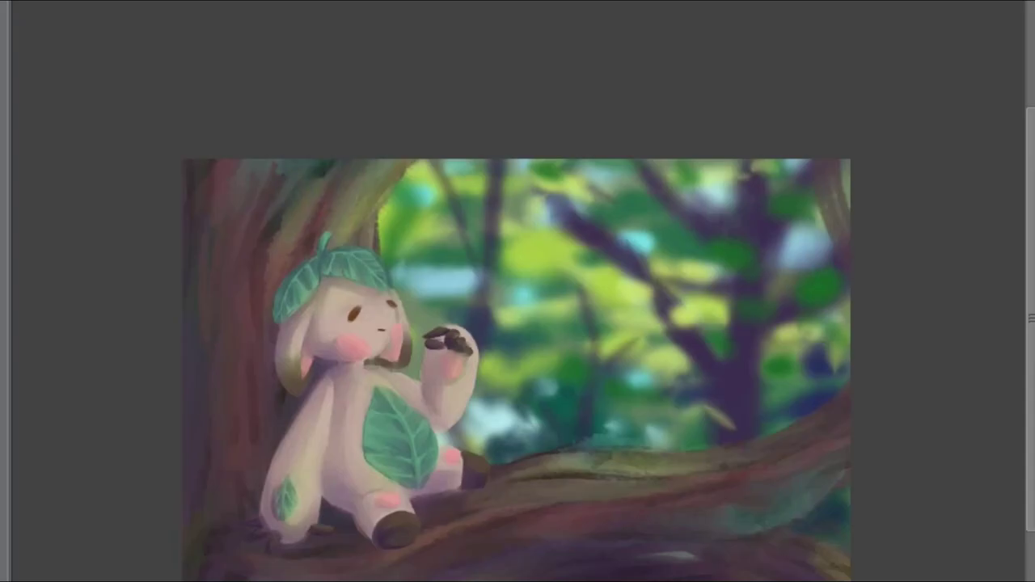
Step: Darken the tip and the edges of the pointed upper claw on the raised paw
{"action": "scroll", "coordinate": [454, 347], "scroll_direction": "up", "scroll_amount": 5}
{"action": "left_click_drag", "start_coordinate": [330, 347], "coordinate": [323, 381]}
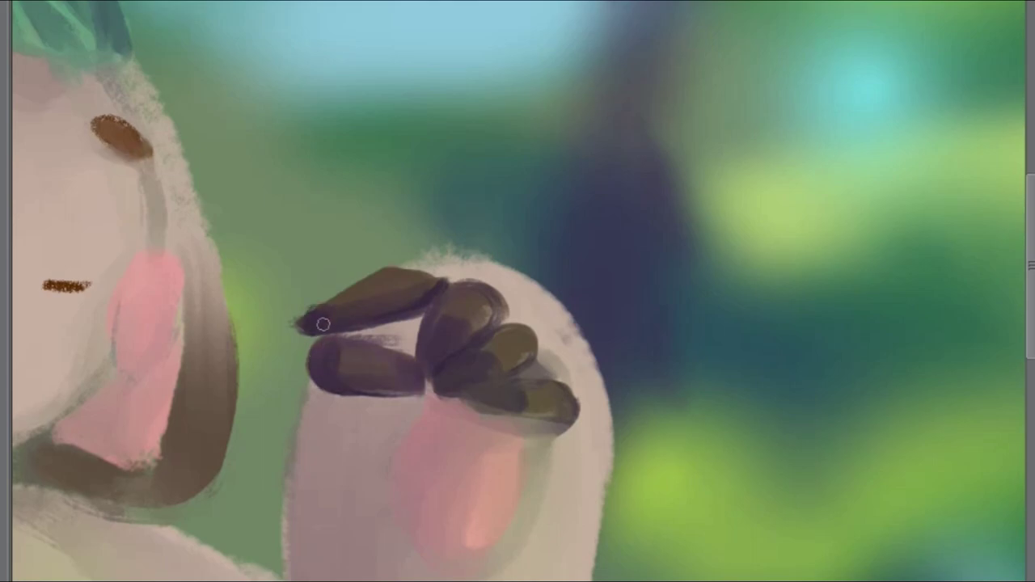
{"action": "mouse_move", "coordinate": [323, 325]}
{"action": "left_mouse_down"}
{"action": "mouse_move", "coordinate": [333, 294]}
{"action": "mouse_move", "coordinate": [372, 275]}
{"action": "left_mouse_up"}
{"action": "scroll", "coordinate": [409, 267], "scroll_direction": "down", "scroll_amount": 5}
{"action": "scroll", "coordinate": [409, 267], "scroll_direction": "up", "scroll_amount": 5}
{"action": "left_click_drag", "start_coordinate": [347, 307], "coordinate": [319, 314]}
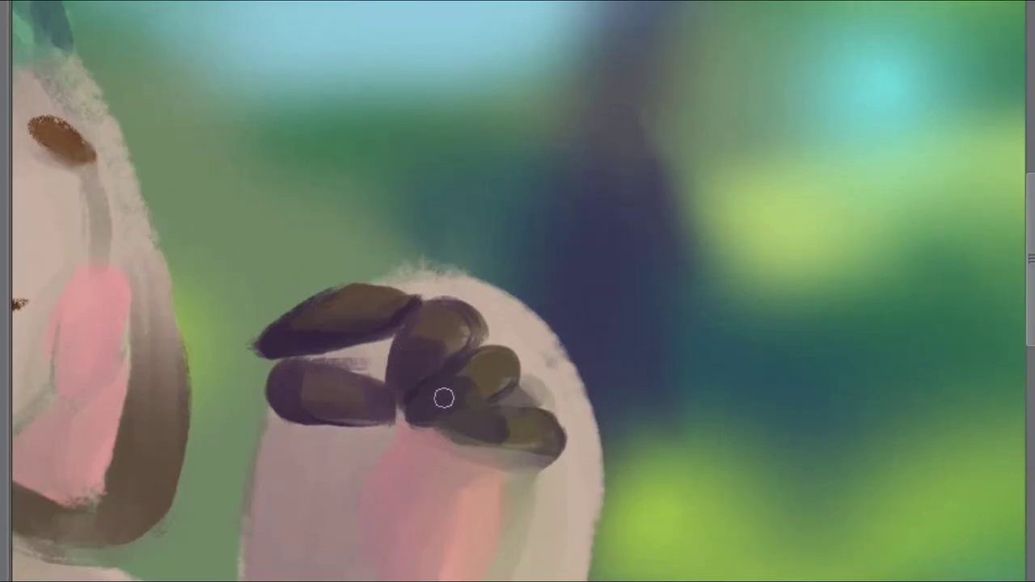
Step: Paint purple shadow in the gap between the claws and clean up the claw edges on the raised paw
{"action": "left_click_drag", "start_coordinate": [401, 330], "coordinate": [383, 381]}
{"action": "left_click_drag", "start_coordinate": [309, 360], "coordinate": [374, 347]}
{"action": "left_click_drag", "start_coordinate": [441, 292], "coordinate": [489, 333]}
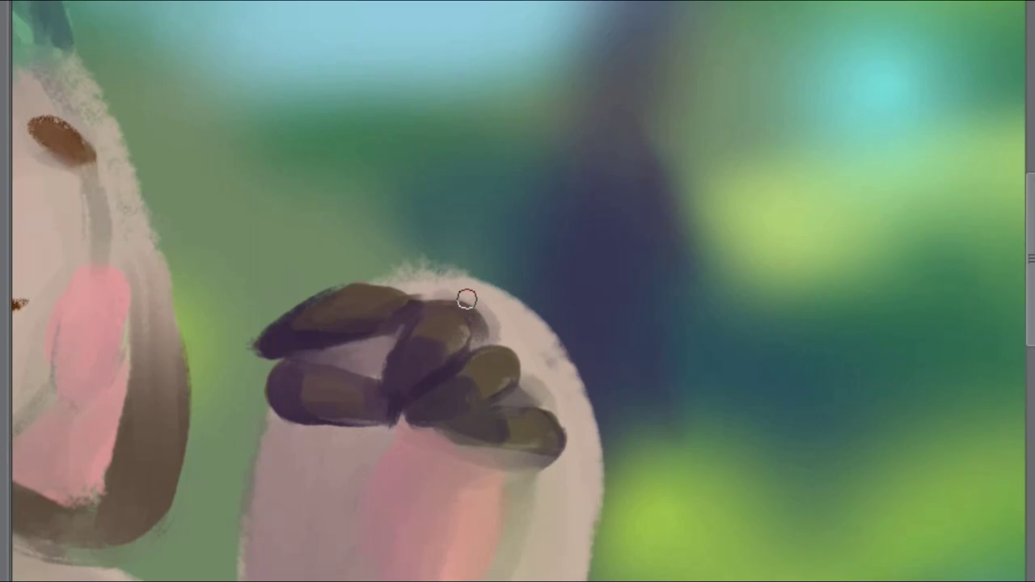
{"action": "left_click_drag", "start_coordinate": [534, 384], "coordinate": [503, 406]}
{"action": "scroll", "coordinate": [478, 364], "scroll_direction": "down", "scroll_amount": 5}
{"action": "scroll", "coordinate": [517, 392], "scroll_direction": "up", "scroll_amount": 4}
{"action": "left_click_drag", "start_coordinate": [296, 284], "coordinate": [343, 295]}
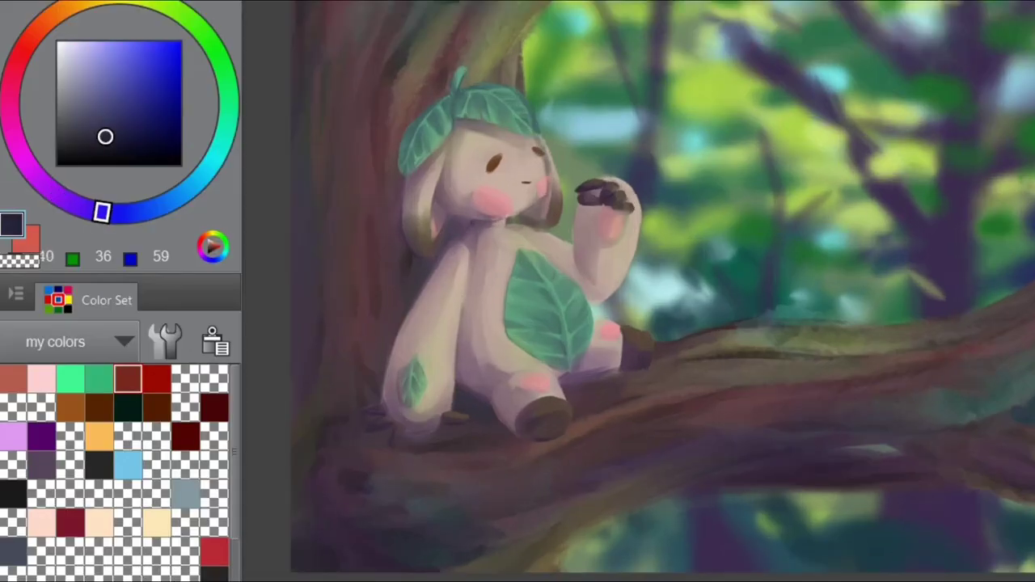
Step: Sample a colour from the leaf hat's edge and add fine fur strokes to the creature with small brushes
{"action": "left_click", "coordinate": [410, 159], "text": "alt"}
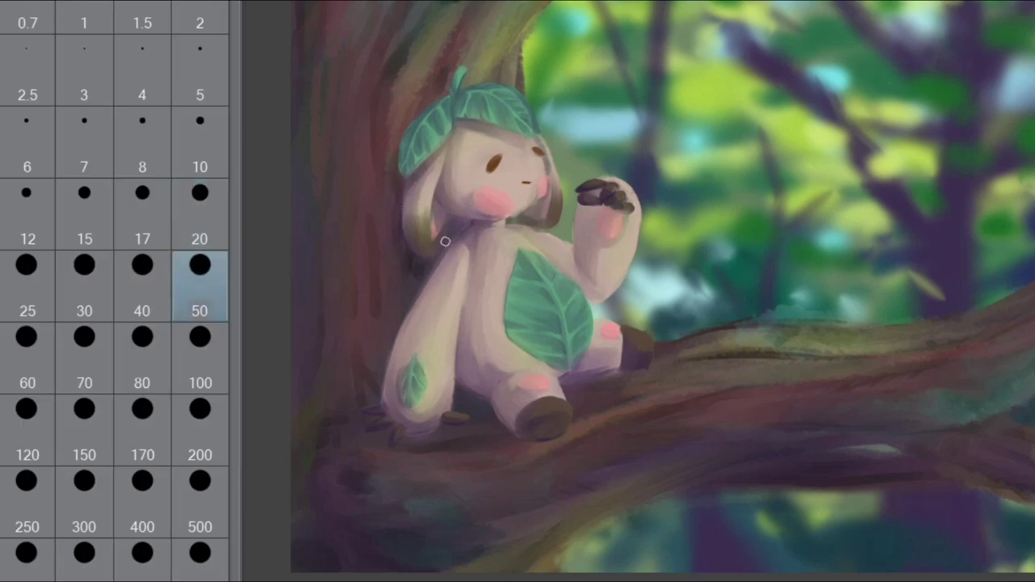
{"action": "key", "text": "bracketleft"}
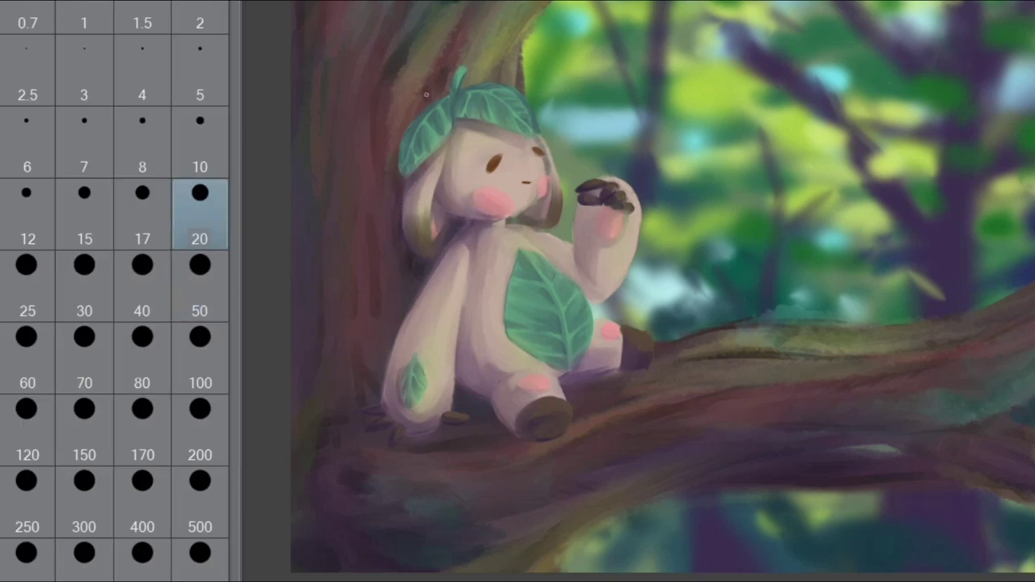
{"action": "key", "text": "bracketright"}
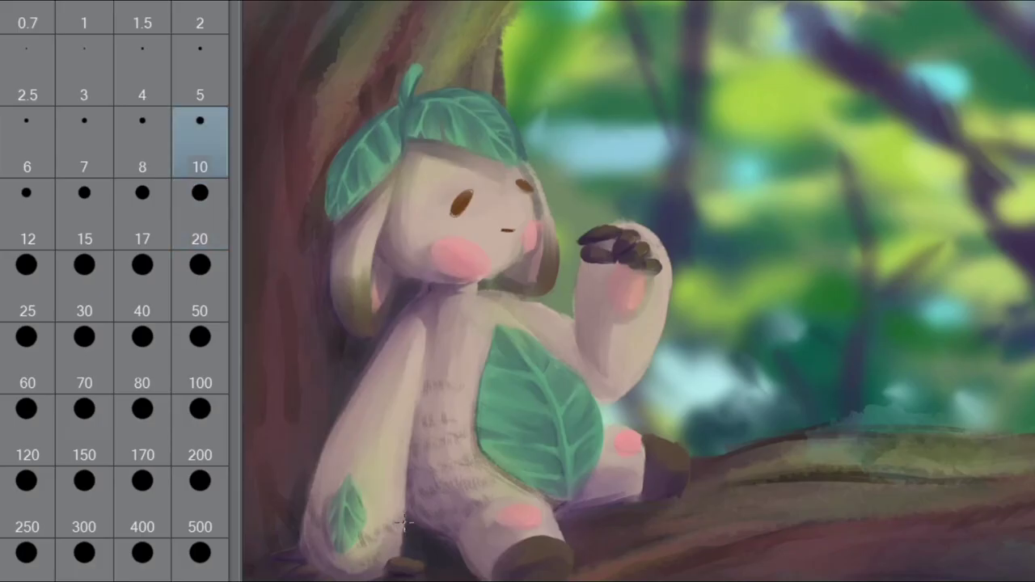
{"action": "scroll", "coordinate": [405, 526], "scroll_direction": "down", "scroll_amount": 2}
{"action": "scroll", "coordinate": [439, 279], "scroll_direction": "up", "scroll_amount": 4}
{"action": "scroll", "coordinate": [439, 280], "scroll_direction": "down", "scroll_amount": 3}
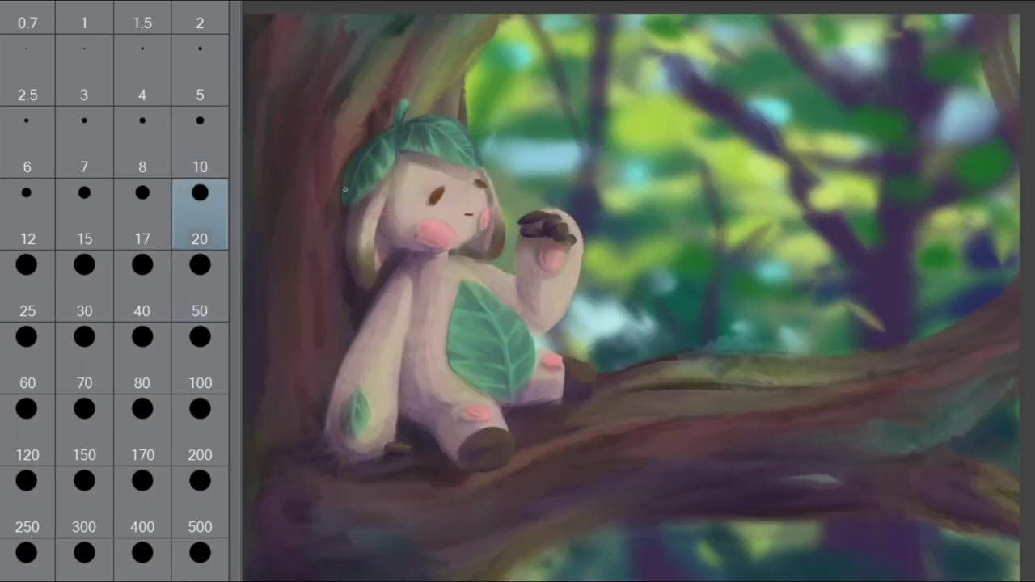
Step: Try soft light strokes over the creature with a size 200 brush and undo the last one
{"action": "scroll", "coordinate": [343, 231], "scroll_direction": "down", "scroll_amount": 4}
{"action": "left_click", "coordinate": [199, 430]}
{"action": "left_click_drag", "start_coordinate": [426, 214], "coordinate": [421, 326]}
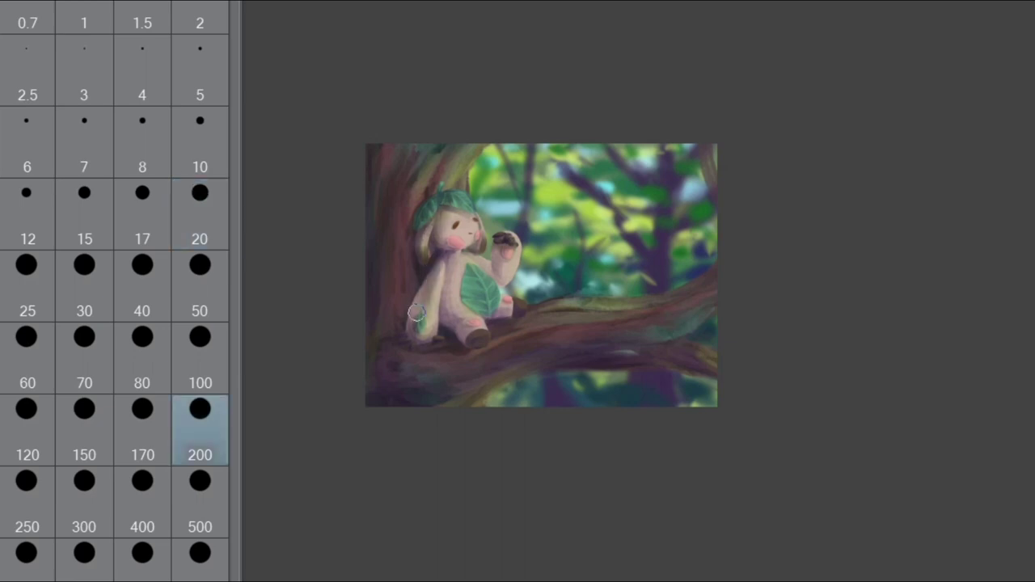
{"action": "mouse_move", "coordinate": [434, 273]}
{"action": "left_mouse_down"}
{"action": "mouse_move", "coordinate": [425, 357]}
{"action": "mouse_move", "coordinate": [450, 261]}
{"action": "mouse_move", "coordinate": [433, 214]}
{"action": "left_mouse_up"}
{"action": "left_click_drag", "start_coordinate": [457, 264], "coordinate": [457, 314]}
{"action": "left_click_drag", "start_coordinate": [458, 316], "coordinate": [505, 321]}
{"action": "key", "text": "ctrl+z"}
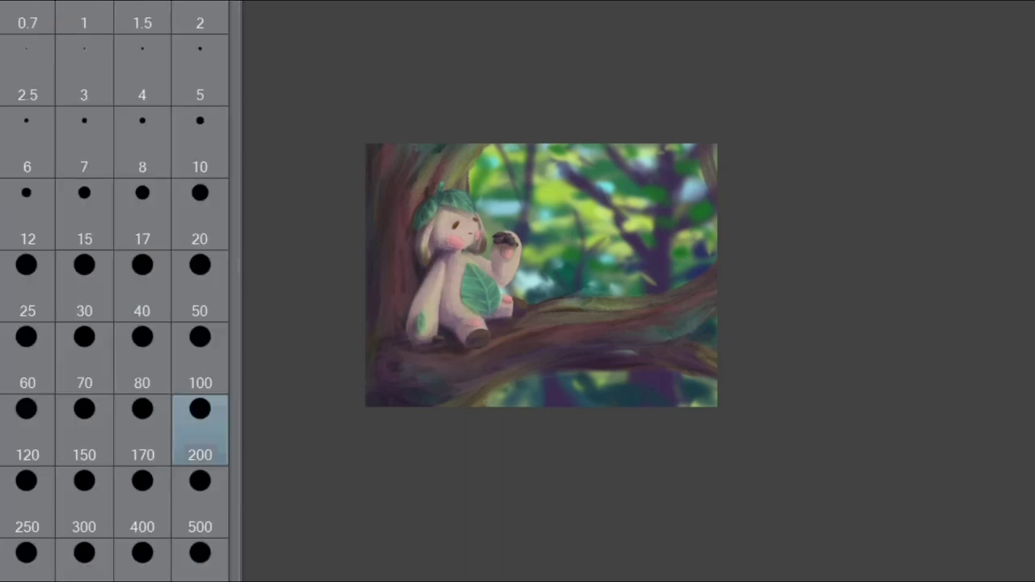
Step: Try warm glowing light over the background foliage and branch with a size 500 brush, plus an orange patch with size 50
{"action": "key", "text": "bracketright"}
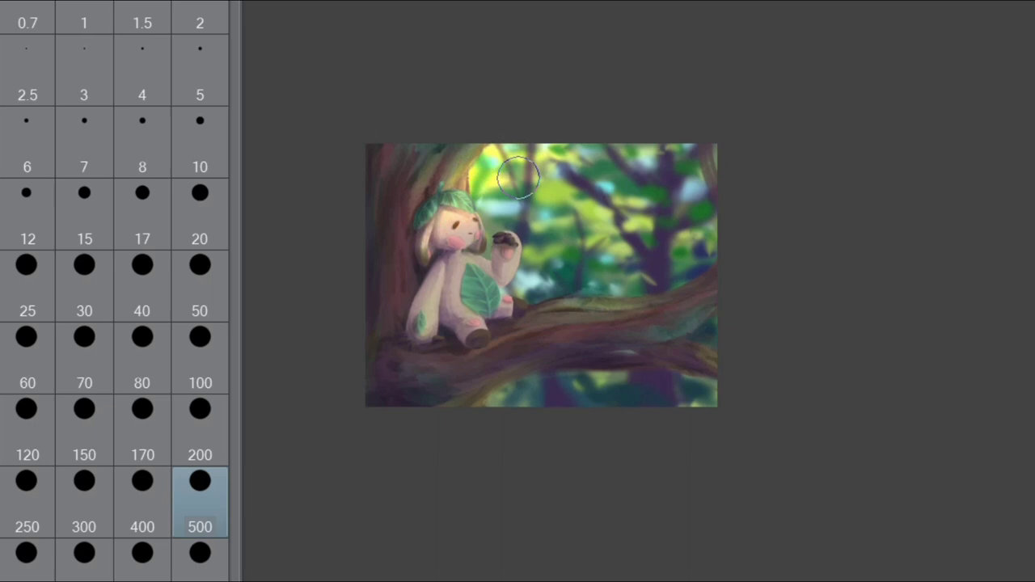
{"action": "left_click_drag", "start_coordinate": [698, 285], "coordinate": [558, 309]}
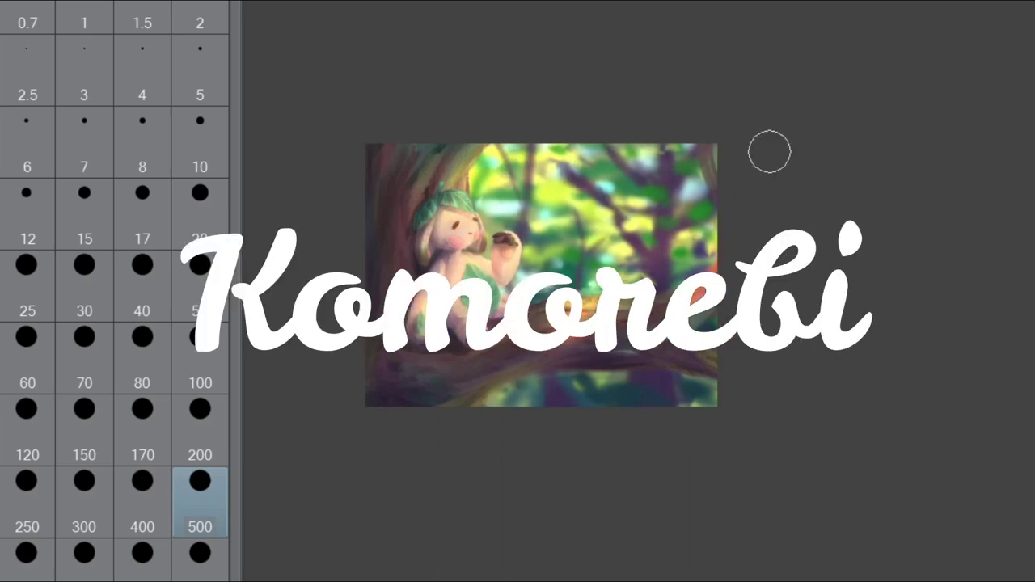
{"action": "left_click_drag", "start_coordinate": [697, 180], "coordinate": [662, 261]}
{"action": "key", "text": "bracketleft"}
{"action": "left_click_drag", "start_coordinate": [610, 162], "coordinate": [671, 213]}
{"action": "left_click", "coordinate": [200, 360]}
{"action": "scroll", "coordinate": [529, 280], "scroll_direction": "up", "scroll_amount": 4}
{"action": "left_click", "coordinate": [200, 287]}
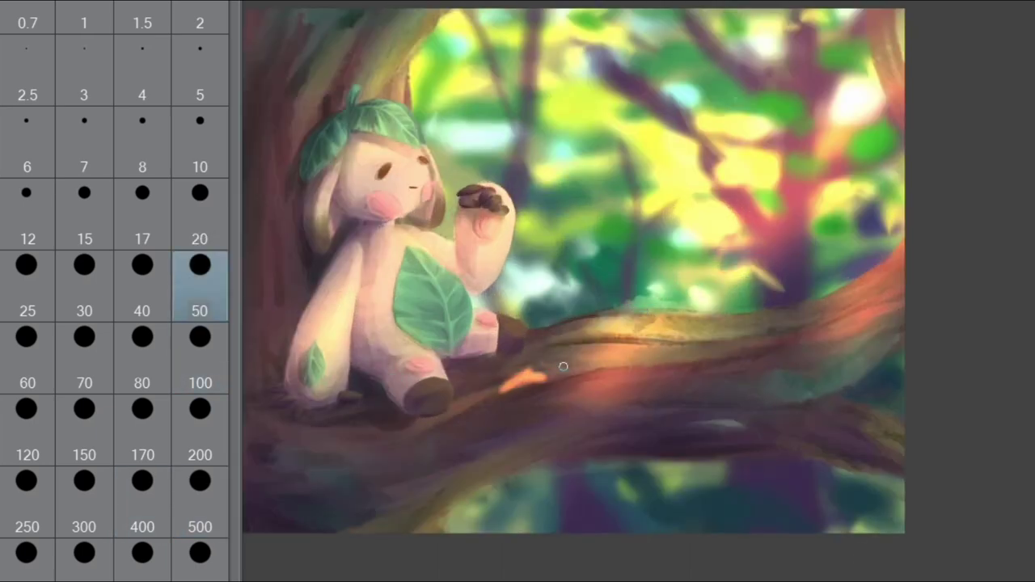
Step: Enlarge the brush and paint warm orange and yellow light patches on the trunk above the creature
{"action": "key", "text": "ctrl+minus"}
{"action": "key", "text": "ctrl+minus"}
{"action": "key", "text": "bracketright"}
{"action": "key", "text": "bracketright"}
{"action": "key", "text": "bracketright"}
{"action": "key", "text": "bracketright"}
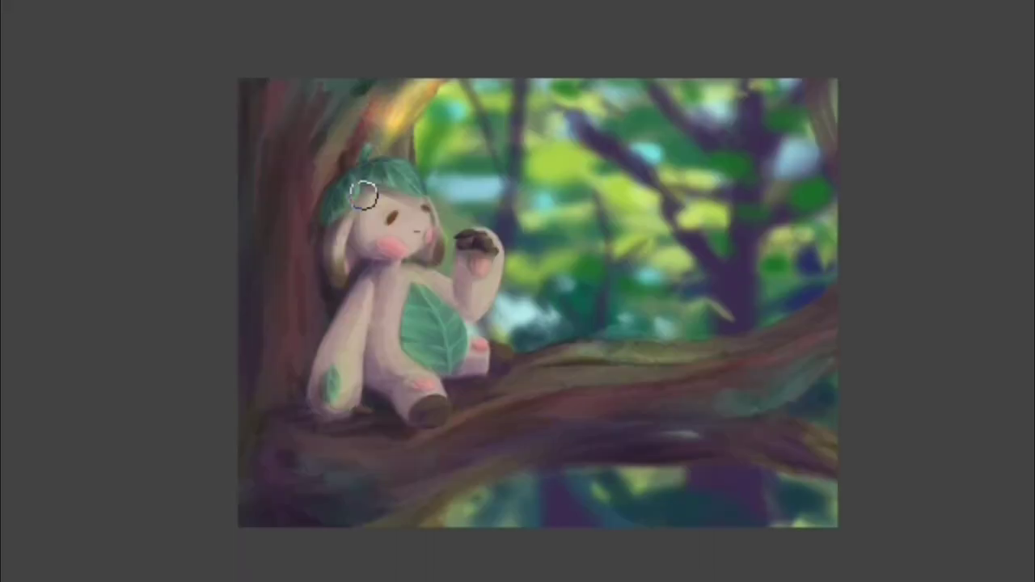
{"action": "mouse_move", "coordinate": [279, 93]}
{"action": "left_mouse_down"}
{"action": "mouse_move", "coordinate": [381, 239]}
{"action": "mouse_move", "coordinate": [428, 250]}
{"action": "left_mouse_up"}
Step: Paint dappled warm yellow light on the creature's ear, lowered arm, belly leaf and raised arm
{"action": "mouse_move", "coordinate": [348, 209]}
{"action": "left_mouse_down"}
{"action": "mouse_move", "coordinate": [333, 279]}
{"action": "mouse_move", "coordinate": [344, 400]}
{"action": "left_mouse_up"}
{"action": "left_click_drag", "start_coordinate": [418, 299], "coordinate": [450, 363]}
{"action": "left_click_drag", "start_coordinate": [488, 246], "coordinate": [476, 309]}
{"action": "key", "text": "ctrl+plus"}
{"action": "mouse_move", "coordinate": [394, 316]}
{"action": "left_mouse_down"}
{"action": "mouse_move", "coordinate": [419, 360]}
{"action": "mouse_move", "coordinate": [401, 390]}
{"action": "left_mouse_up"}
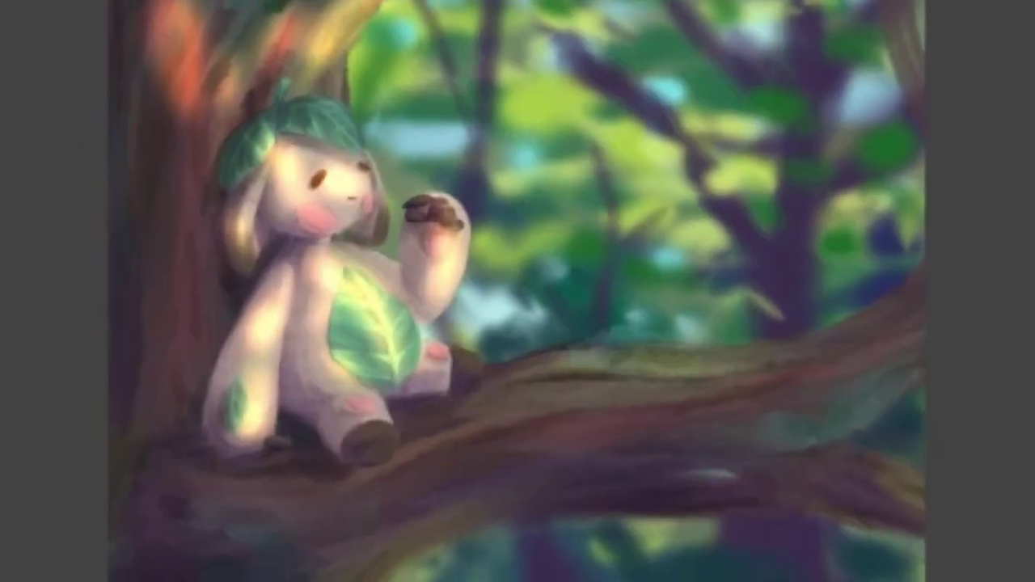
Step: Deepen the shadows on the dark side of the trunk and on the branch beneath and beside the creature's feet
{"action": "mouse_move", "coordinate": [152, 194]}
{"action": "left_mouse_down"}
{"action": "mouse_move", "coordinate": [183, 324]}
{"action": "mouse_move", "coordinate": [145, 409]}
{"action": "left_mouse_up"}
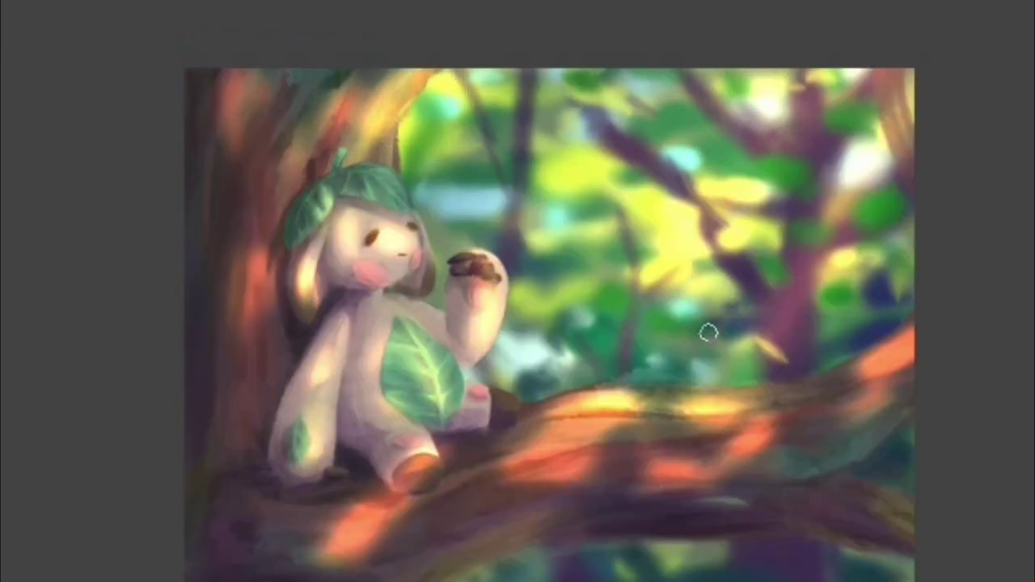
{"action": "mouse_move", "coordinate": [380, 498]}
{"action": "left_mouse_down"}
{"action": "mouse_move", "coordinate": [405, 486]}
{"action": "mouse_move", "coordinate": [469, 557]}
{"action": "left_mouse_up"}
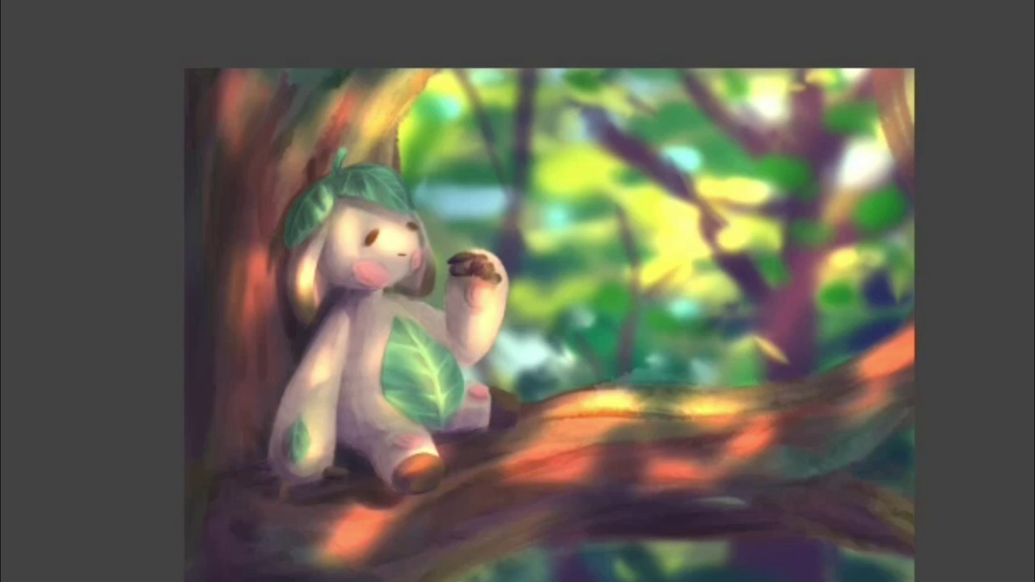
{"action": "scroll", "coordinate": [532, 442], "scroll_direction": "up", "scroll_amount": 1}
{"action": "mouse_move", "coordinate": [508, 389]}
{"action": "left_mouse_down"}
{"action": "mouse_move", "coordinate": [497, 416]}
{"action": "mouse_move", "coordinate": [511, 398]}
{"action": "left_mouse_up"}
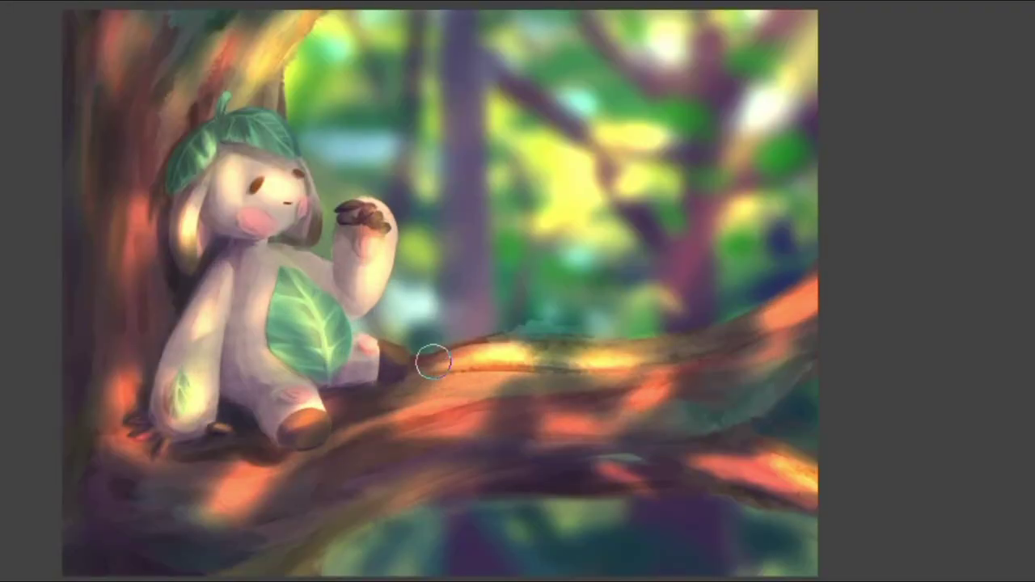
Step: Paint a broad reddish-brown background tree trunk behind the branch, continuing below it, with a limb forking up and away from the creature
{"action": "left_click_drag", "start_coordinate": [469, 319], "coordinate": [459, 24]}
{"action": "left_click_drag", "start_coordinate": [428, 24], "coordinate": [429, 331]}
{"action": "left_click_drag", "start_coordinate": [418, 243], "coordinate": [417, 332]}
{"action": "left_click_drag", "start_coordinate": [439, 494], "coordinate": [461, 563]}
{"action": "left_click_drag", "start_coordinate": [473, 20], "coordinate": [482, 271]}
{"action": "left_click_drag", "start_coordinate": [500, 198], "coordinate": [584, 20]}
{"action": "left_click_drag", "start_coordinate": [495, 223], "coordinate": [571, 24]}
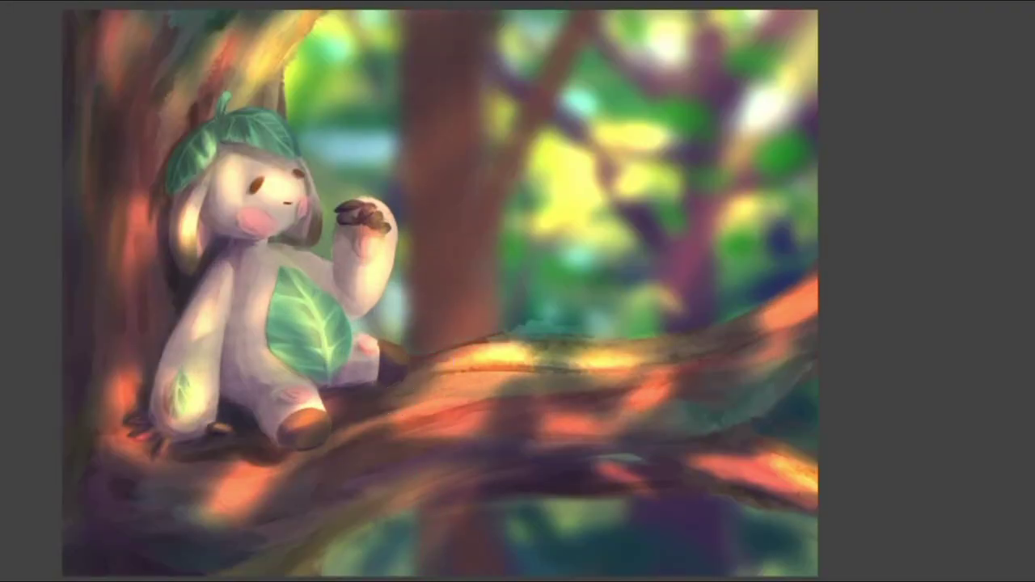
Step: Add further upper limbs to the background tree and widen its trunk below the foreground branch
{"action": "left_click_drag", "start_coordinate": [362, 17], "coordinate": [396, 93]}
{"action": "left_click_drag", "start_coordinate": [579, 65], "coordinate": [703, 18]}
{"action": "left_click_drag", "start_coordinate": [514, 145], "coordinate": [571, 77]}
{"action": "left_click_drag", "start_coordinate": [425, 485], "coordinate": [409, 566]}
{"action": "left_click_drag", "start_coordinate": [408, 517], "coordinate": [403, 574]}
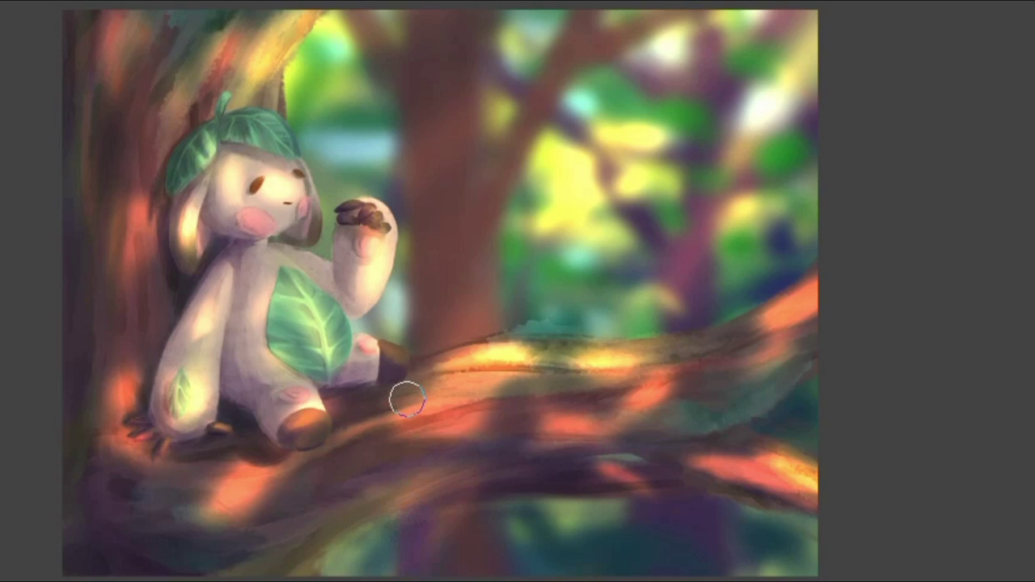
Step: Model the background tree trunk with dark shading and warm orange light patches above and below the foreground branch
{"action": "left_click_drag", "start_coordinate": [429, 494], "coordinate": [421, 574]}
{"action": "left_click_drag", "start_coordinate": [429, 348], "coordinate": [428, 121]}
{"action": "left_click_drag", "start_coordinate": [449, 16], "coordinate": [449, 109]}
{"action": "mouse_move", "coordinate": [477, 275]}
{"action": "left_mouse_down"}
{"action": "mouse_move", "coordinate": [542, 77]}
{"action": "mouse_move", "coordinate": [473, 340]}
{"action": "left_mouse_up"}
{"action": "left_click_drag", "start_coordinate": [506, 501], "coordinate": [505, 574]}
{"action": "left_click_drag", "start_coordinate": [473, 501], "coordinate": [474, 574]}
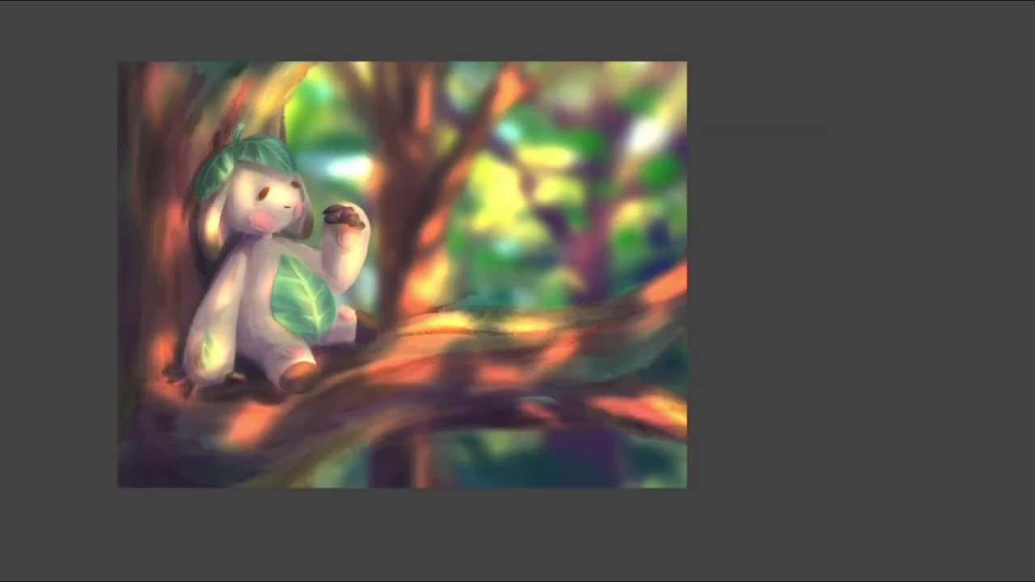
Step: Glaze cool purple shadows over the trunk base, the branch's underside, the creature's body and leaf cap, and the lower background trunk
{"action": "left_click_drag", "start_coordinate": [130, 461], "coordinate": [222, 479]}
{"action": "left_click_drag", "start_coordinate": [635, 433], "coordinate": [678, 453]}
{"action": "mouse_move", "coordinate": [252, 275]}
{"action": "left_mouse_down"}
{"action": "mouse_move", "coordinate": [247, 352]}
{"action": "mouse_move", "coordinate": [240, 344]}
{"action": "left_mouse_up"}
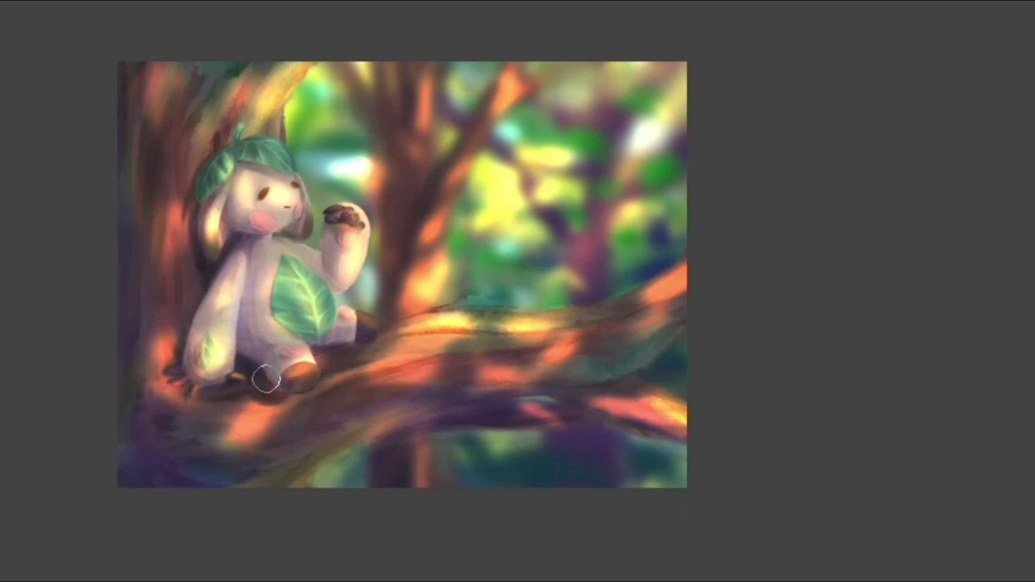
{"action": "left_click_drag", "start_coordinate": [266, 149], "coordinate": [294, 172]}
{"action": "left_click_drag", "start_coordinate": [393, 469], "coordinate": [406, 483]}
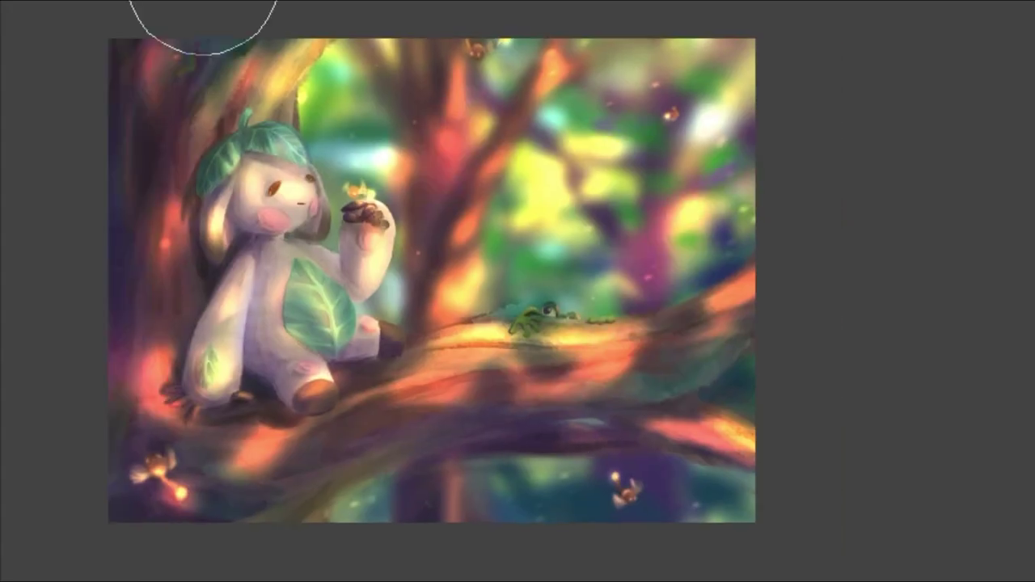
Step: Darken the main trunk and the branch around the creature's legs with deep purple shadow, using a large soft brush
{"action": "mouse_move", "coordinate": [203, 4]}
{"action": "left_mouse_down"}
{"action": "mouse_move", "coordinate": [97, 342]}
{"action": "mouse_move", "coordinate": [275, 378]}
{"action": "mouse_move", "coordinate": [337, 369]}
{"action": "mouse_move", "coordinate": [287, 328]}
{"action": "left_mouse_up"}
{"action": "left_click_drag", "start_coordinate": [296, 469], "coordinate": [364, 417]}
{"action": "left_click_drag", "start_coordinate": [337, 383], "coordinate": [405, 359]}
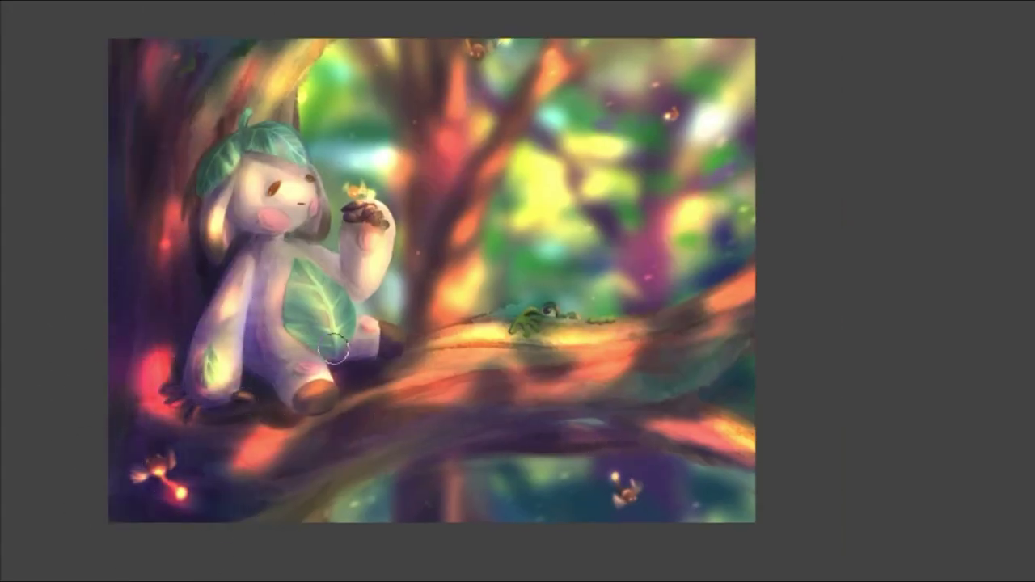
Step: Enrich the teal and purple shading on the belly leaf, branch underside, lower background trunk, and the creature's arm and body
{"action": "left_click_drag", "start_coordinate": [299, 330], "coordinate": [343, 355]}
{"action": "left_click_drag", "start_coordinate": [453, 441], "coordinate": [576, 438]}
{"action": "mouse_move", "coordinate": [417, 478]}
{"action": "left_mouse_down"}
{"action": "mouse_move", "coordinate": [416, 498]}
{"action": "mouse_move", "coordinate": [429, 476]}
{"action": "left_mouse_up"}
{"action": "left_click_drag", "start_coordinate": [217, 295], "coordinate": [204, 341]}
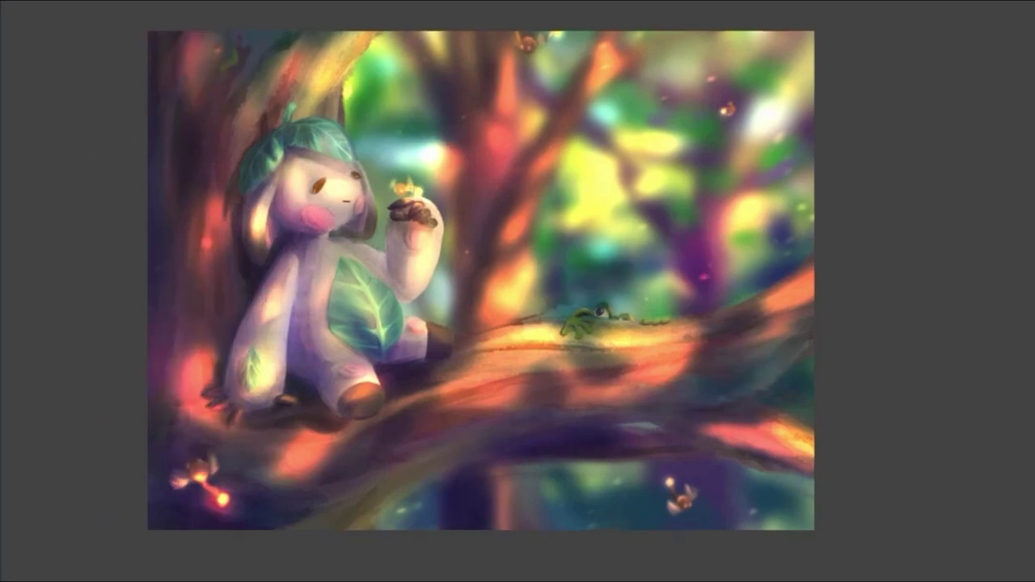
{"action": "scroll", "coordinate": [316, 304], "scroll_direction": "up", "scroll_amount": 4}
{"action": "left_click_drag", "start_coordinate": [310, 335], "coordinate": [312, 409]}
{"action": "scroll", "coordinate": [469, 267], "scroll_direction": "down", "scroll_amount": 4}
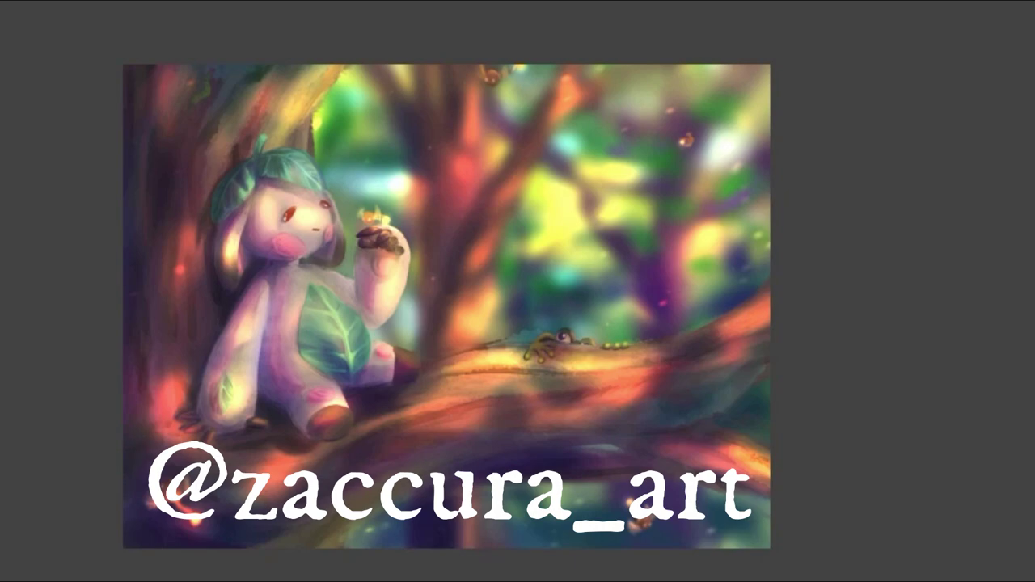
Step: Check the finished forest painting up close and as a whole, and save it
{"action": "scroll", "coordinate": [202, 374], "scroll_direction": "up", "scroll_amount": 2}
{"action": "scroll", "coordinate": [461, 297], "scroll_direction": "down", "scroll_amount": 2}
{"action": "left_click_drag", "start_coordinate": [518, 291], "coordinate": [326, 336]}
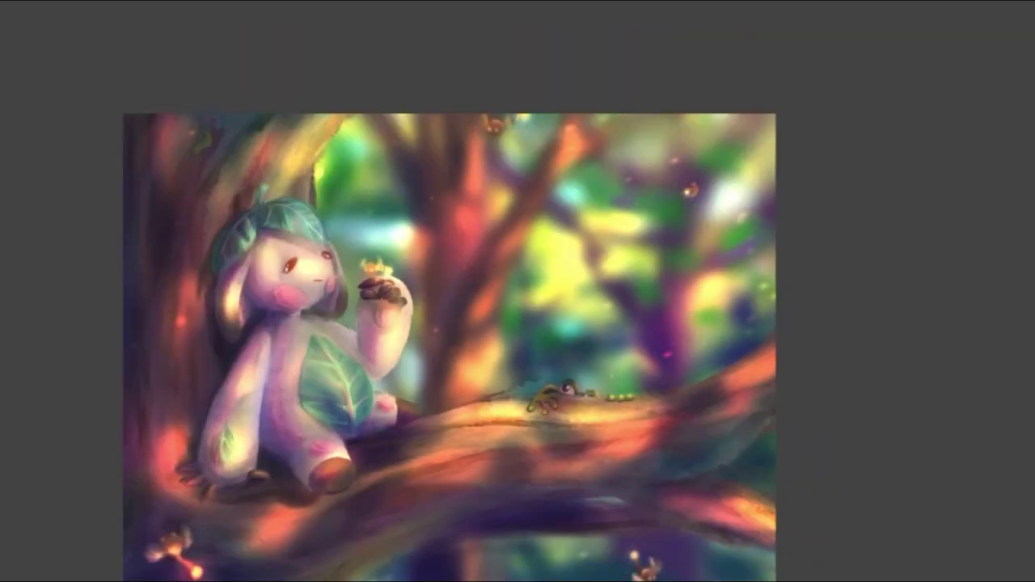
{"action": "key", "text": "ctrl+s"}
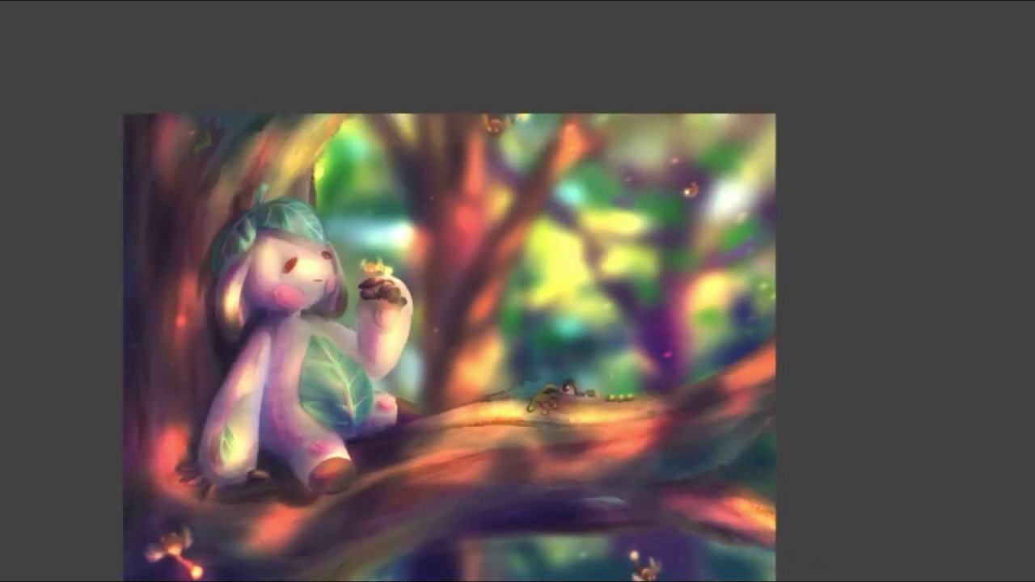